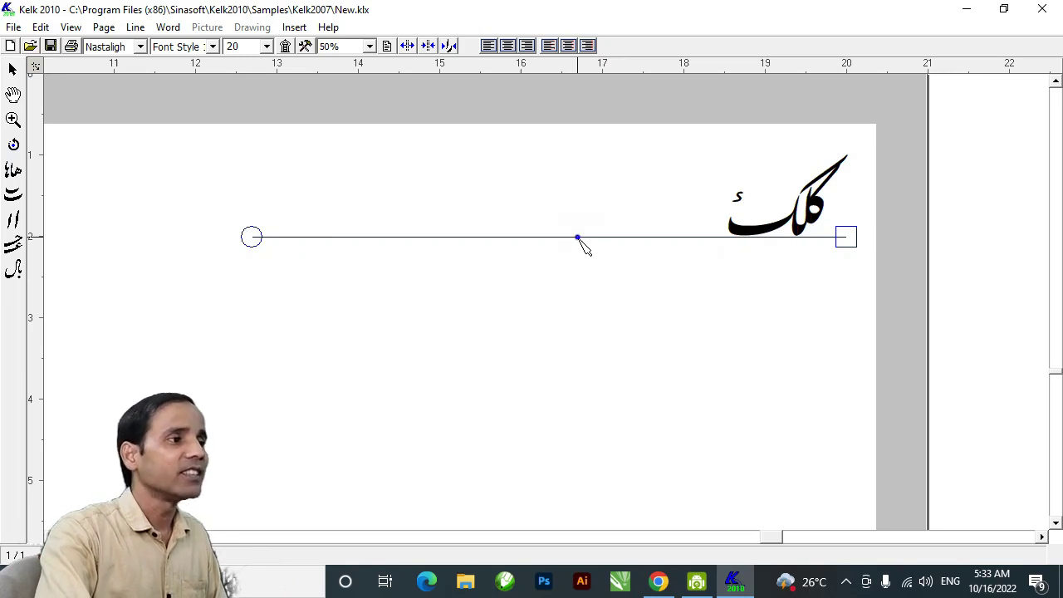
Open the properties of the کلک text line, select its text, and set the text mode to Operating System
right_click(578, 239)
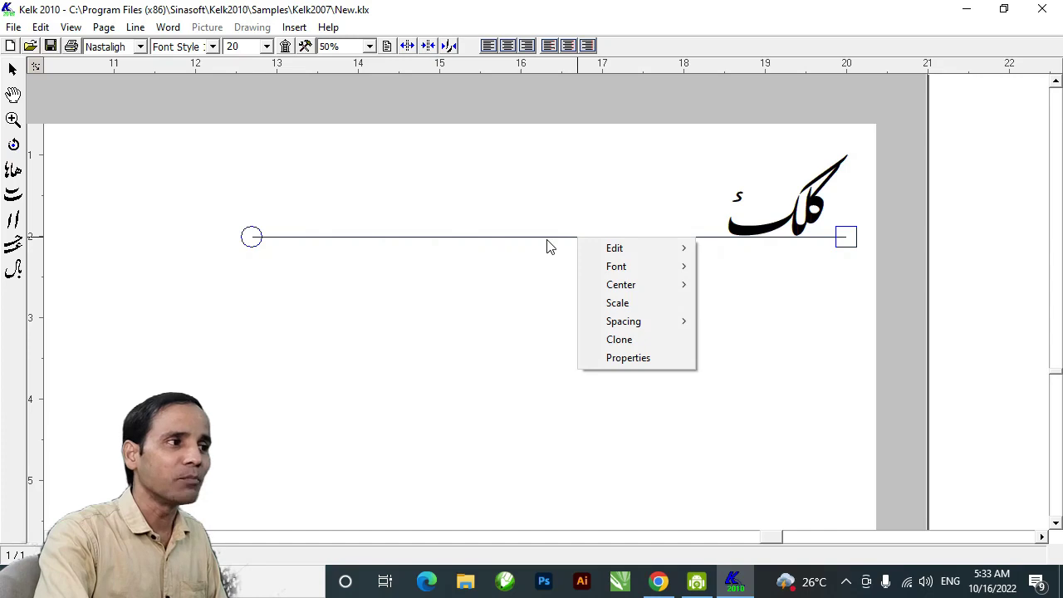
click(542, 309)
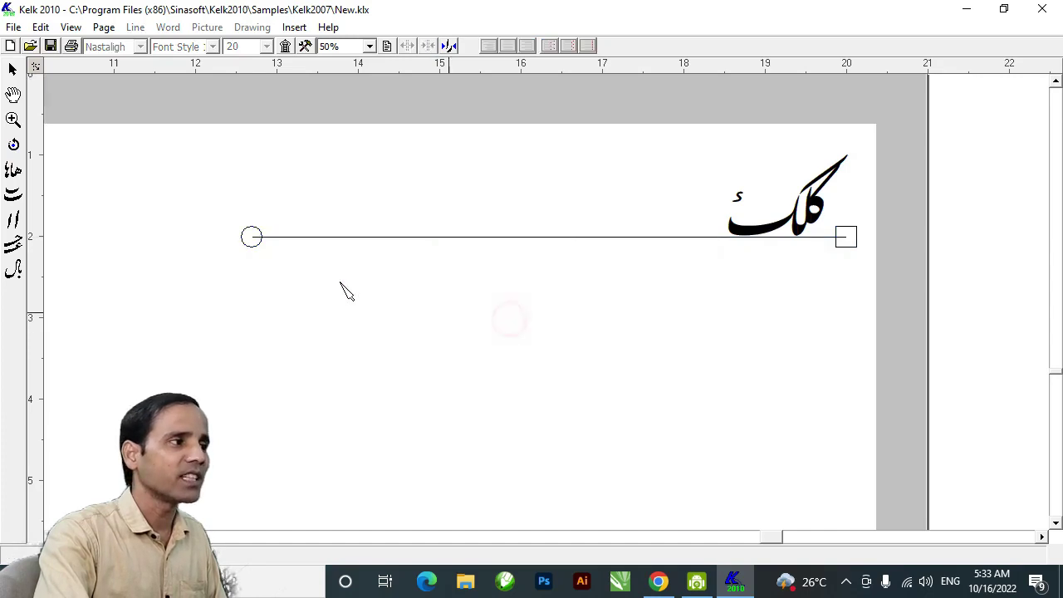
right_click(565, 242)
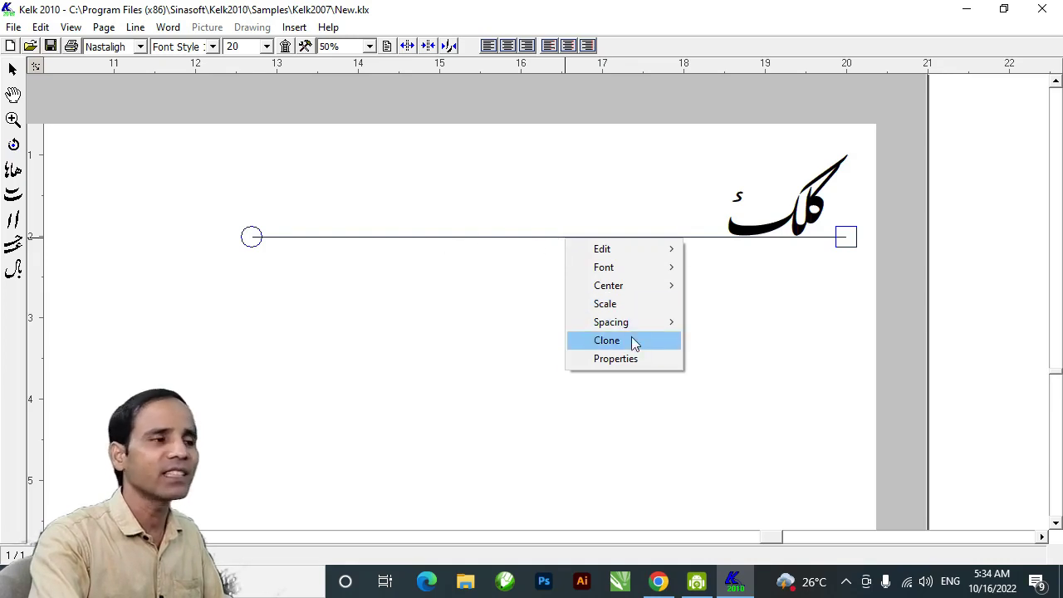
click(623, 363)
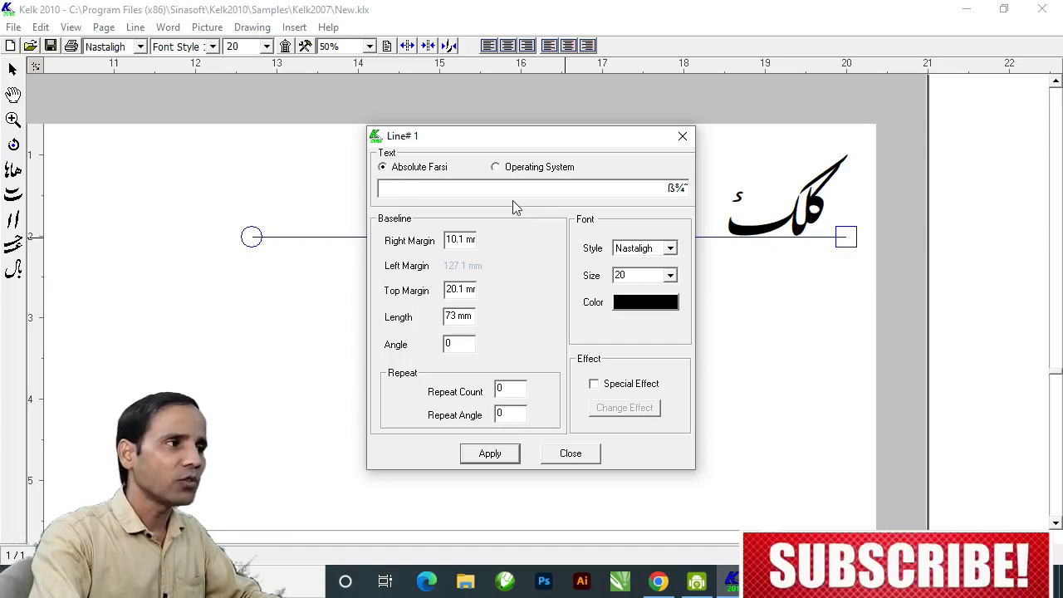
click(584, 187)
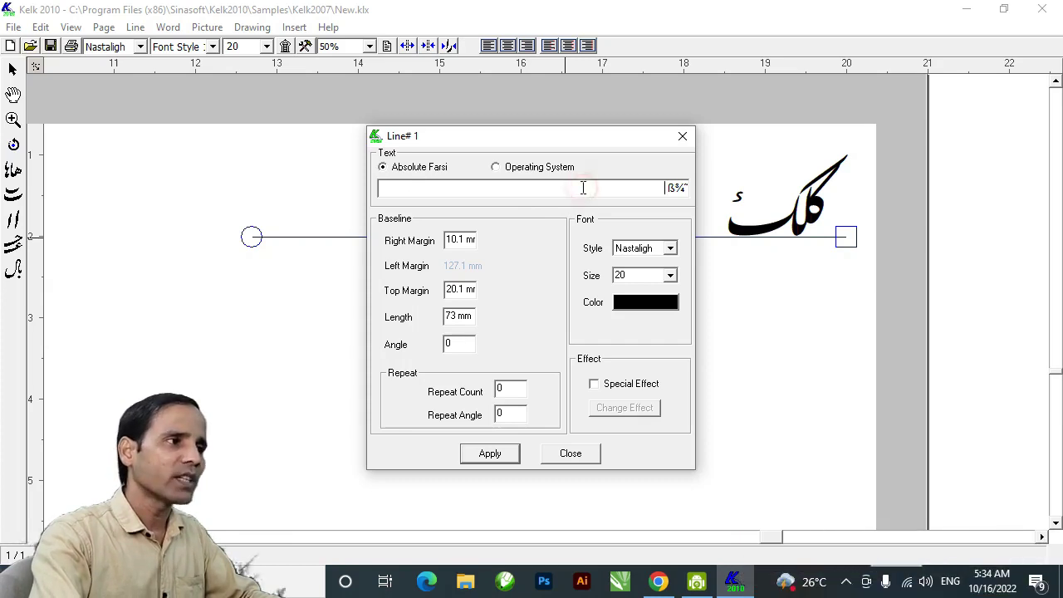
double_click(583, 187)
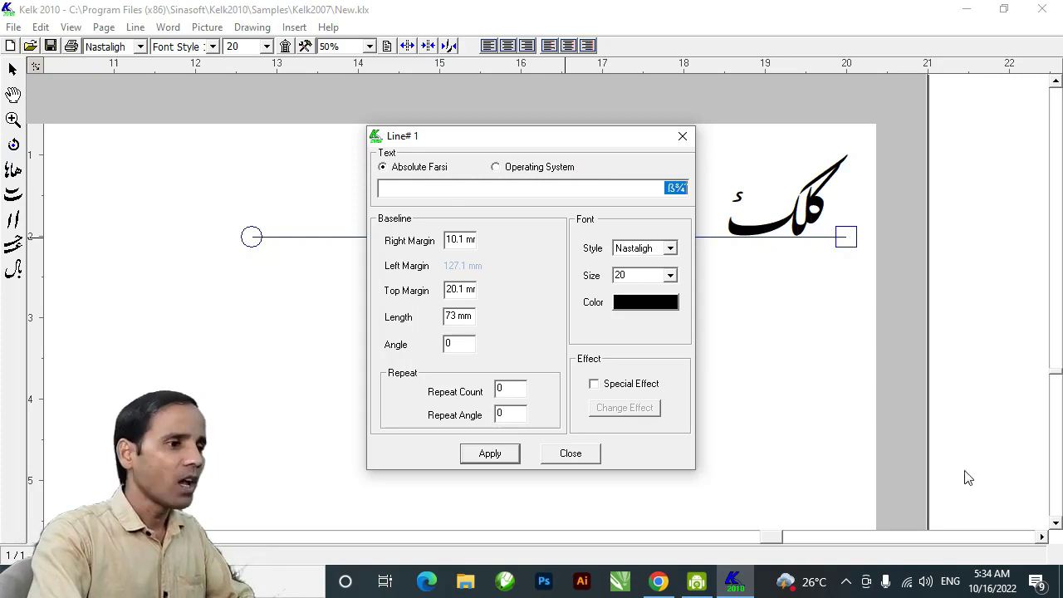
click(496, 169)
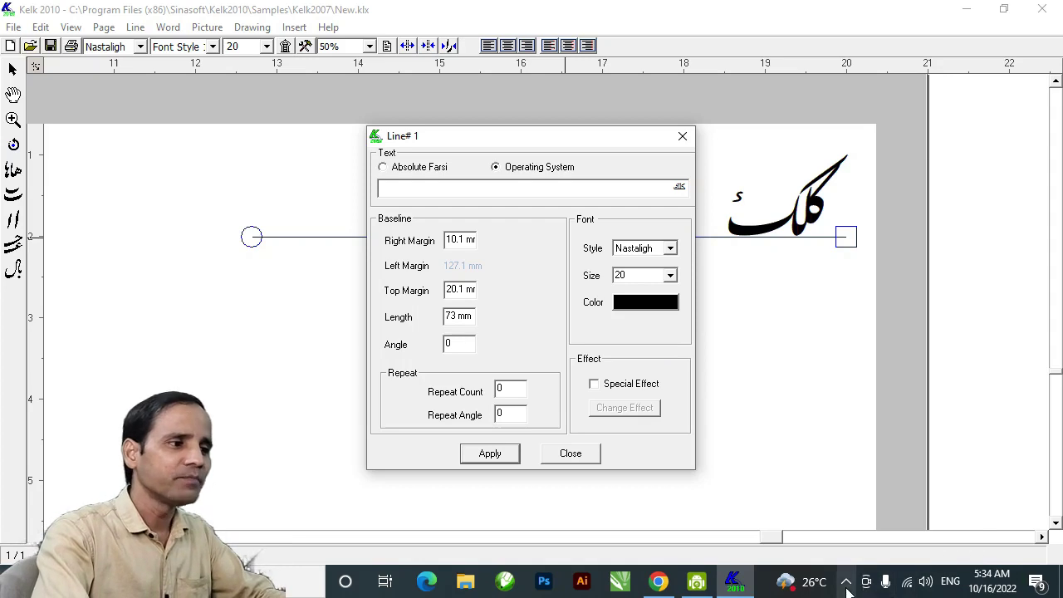
Switch the keyboard input language to Urdu (Pakistan) with the InPage Phonetic 1.1 keyboard
click(950, 580)
scroll(934, 199, down, 1)
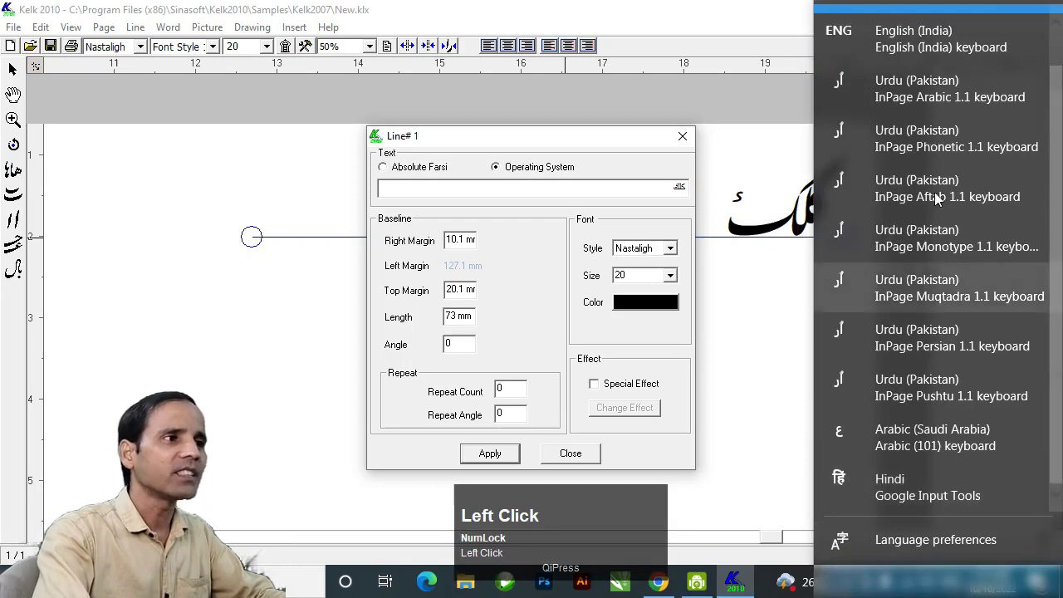
click(922, 150)
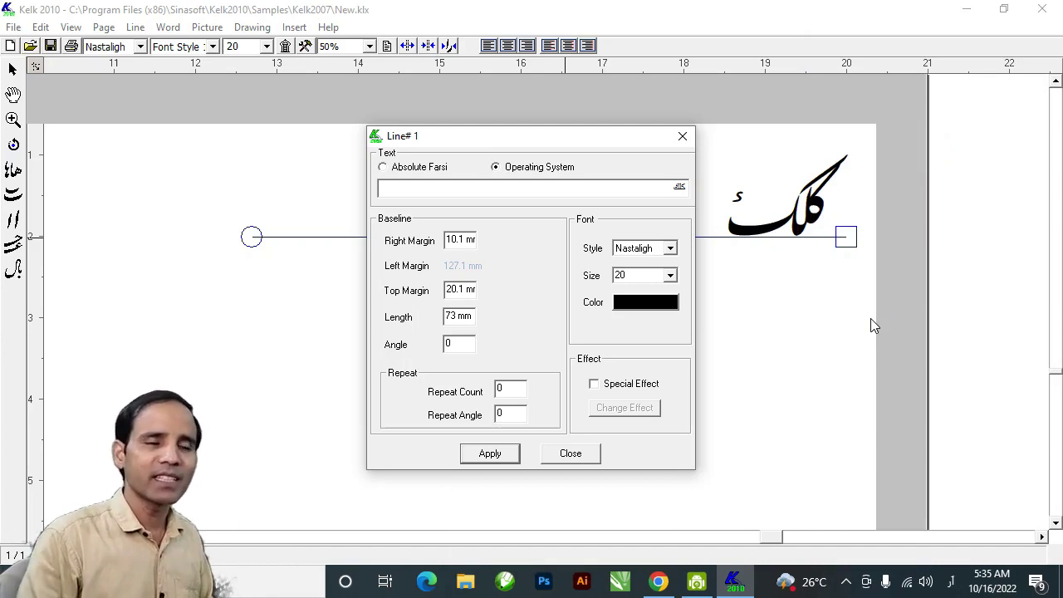
Replace the line's text with "زیر سرپرستی", apply it and close the line properties
click(646, 188)
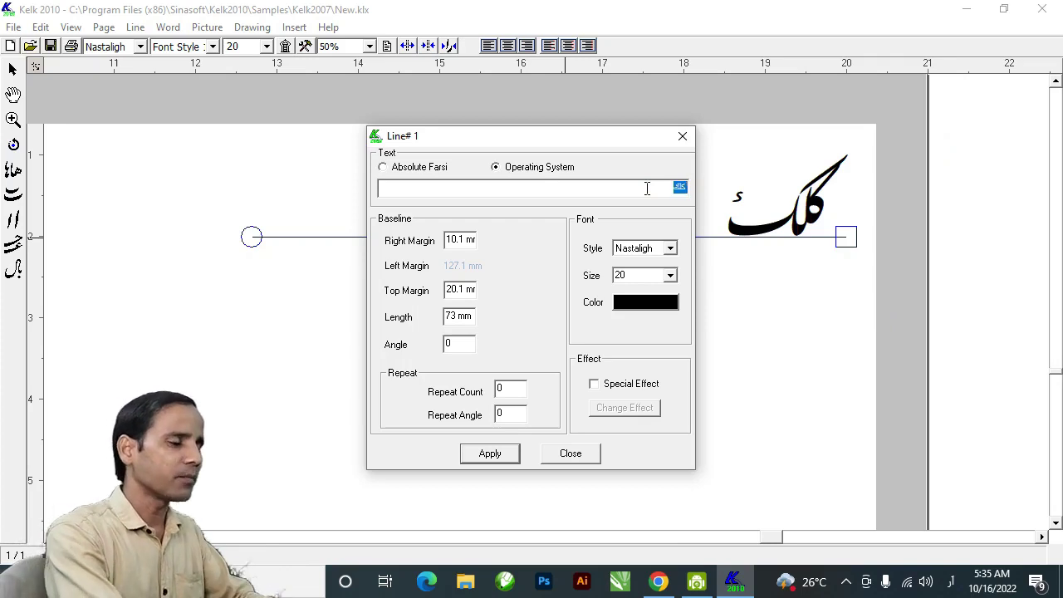
text(زیر سرپرس)
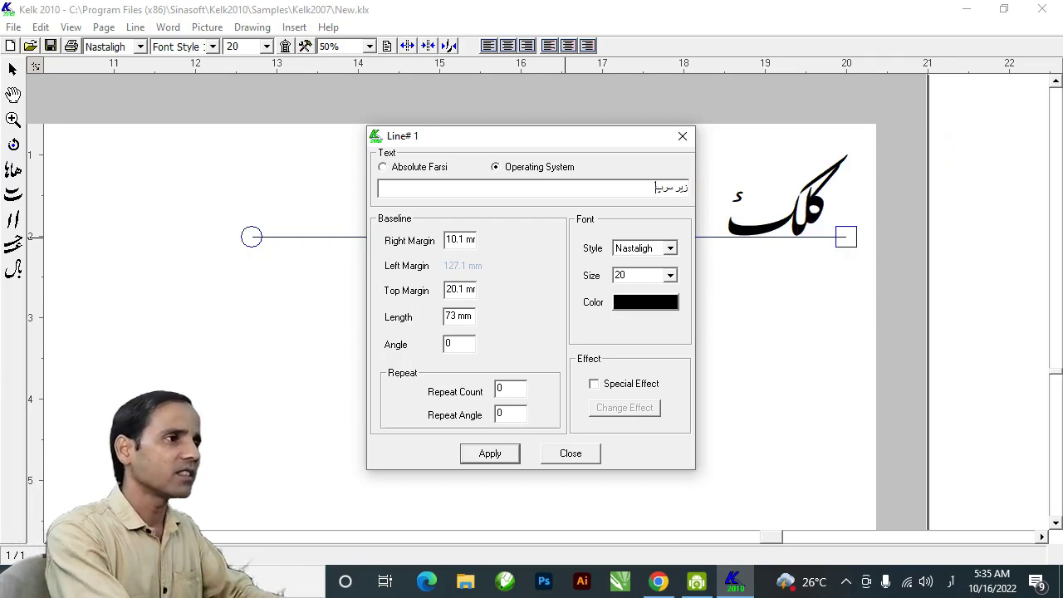
text(تی)
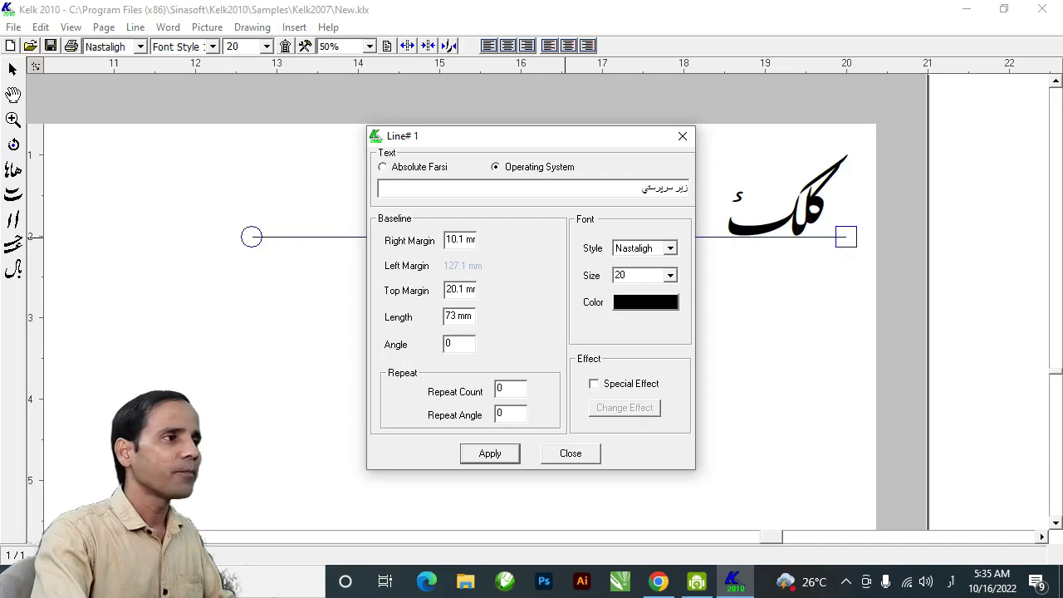
click(491, 455)
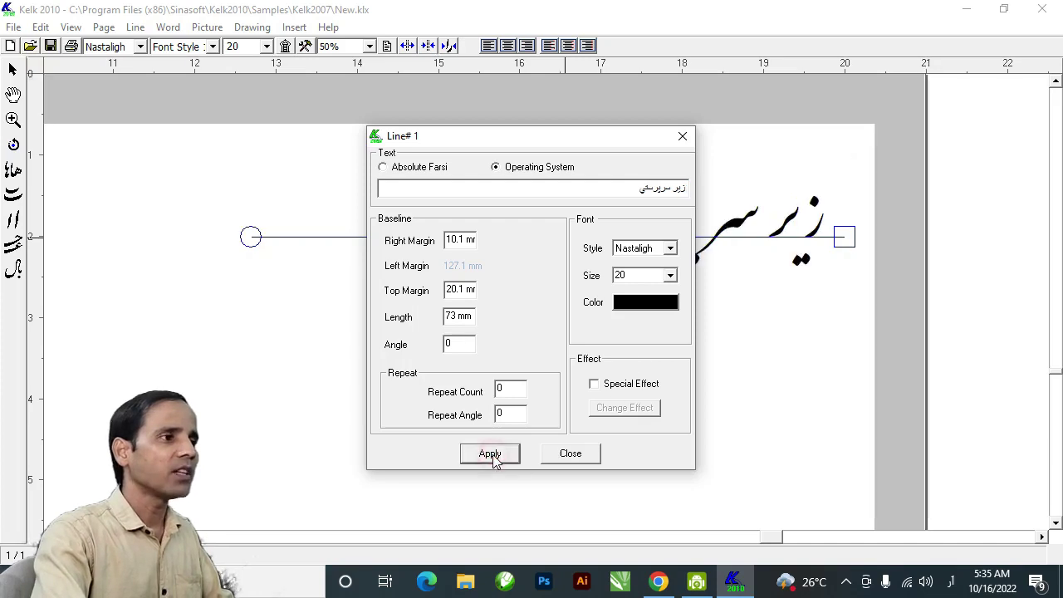
click(571, 453)
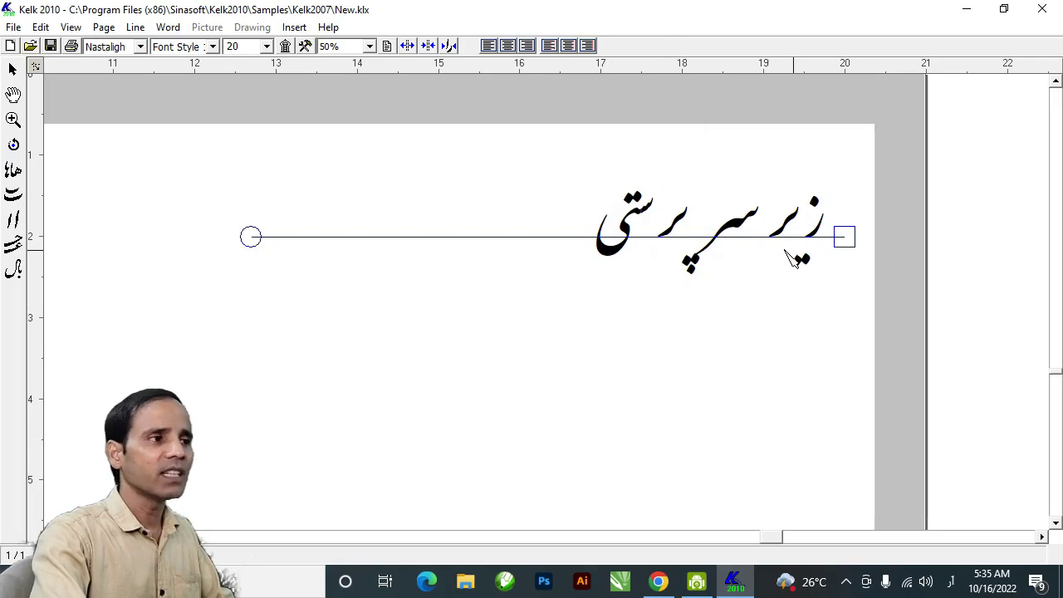
Change the line's font to Divani Khaf and set the font size to 30
click(141, 46)
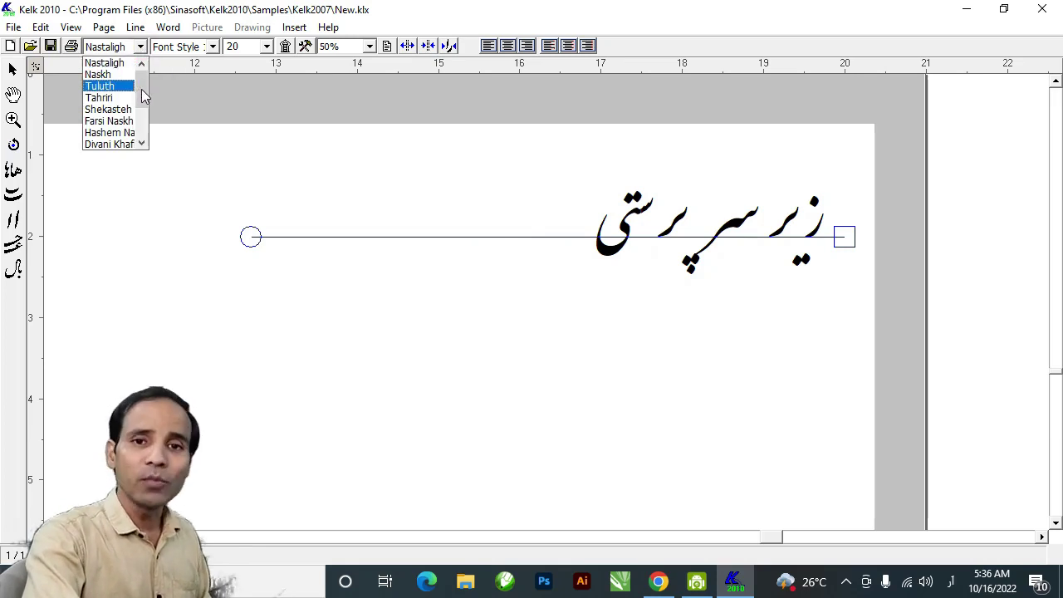
scroll(143, 98, down, 1)
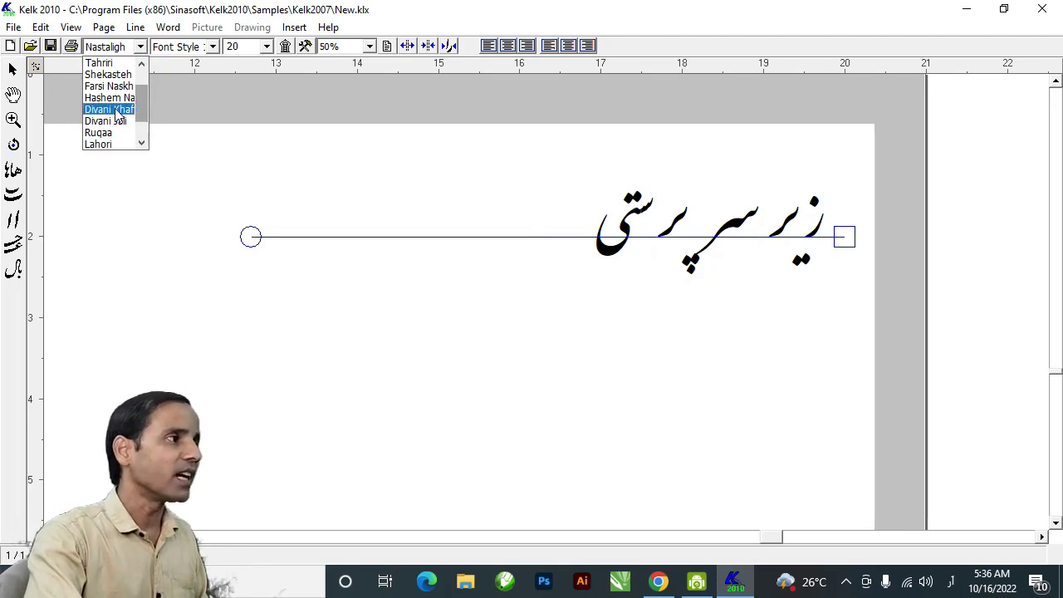
click(117, 117)
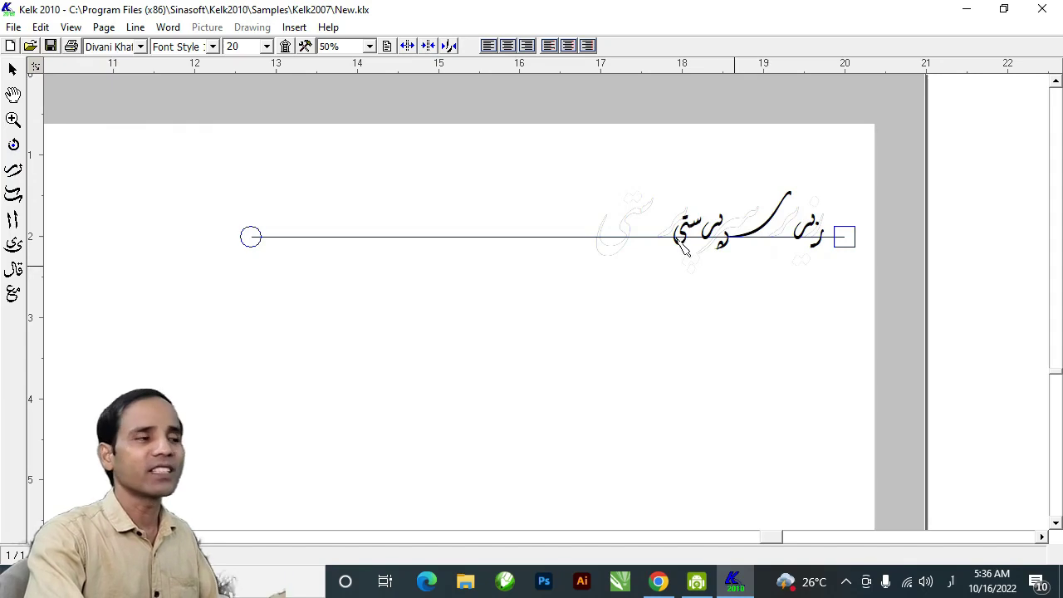
double_click(247, 46)
text(30)
key(Return)
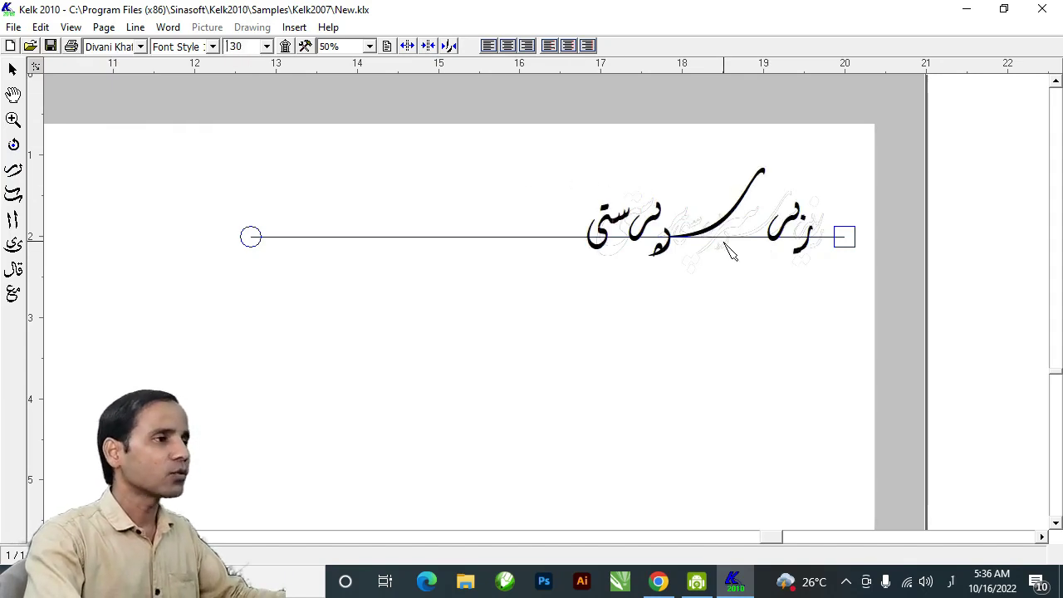
Arrange the word زیر by raising ز, placing the dots under یر, and moving یر down close to ز
scroll(725, 254, up, 3)
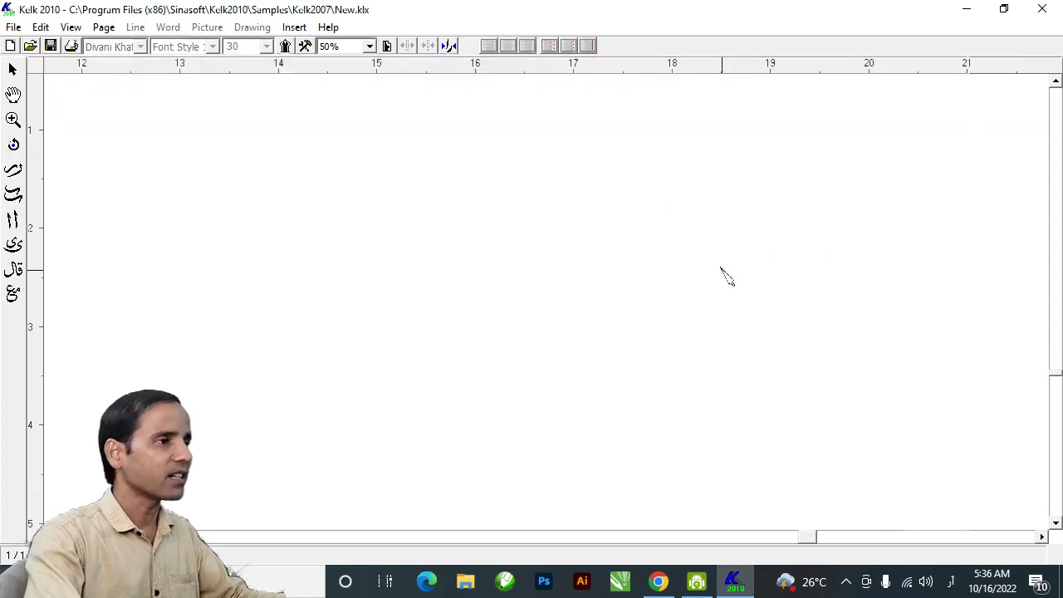
scroll(716, 247, up, 5)
drag(718, 248, 743, 377)
scroll(743, 399, up, 2)
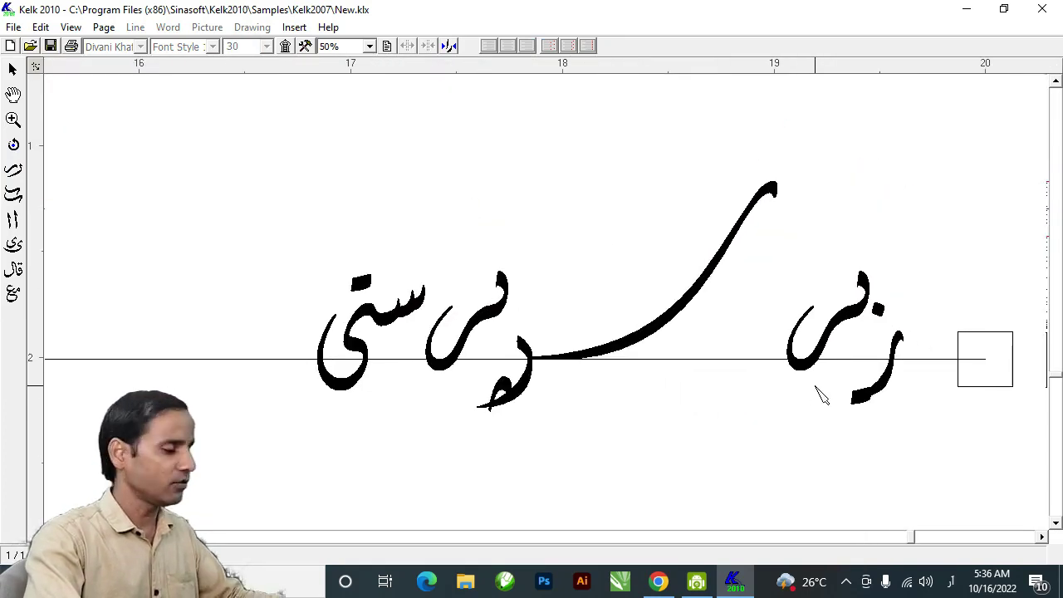
scroll(864, 380, up, 1)
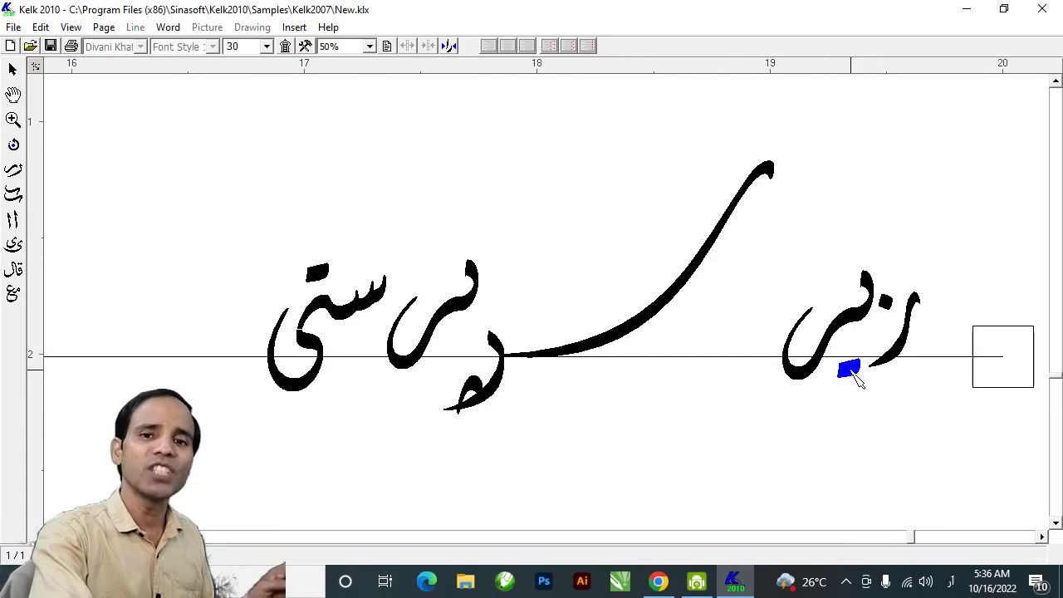
click(866, 321)
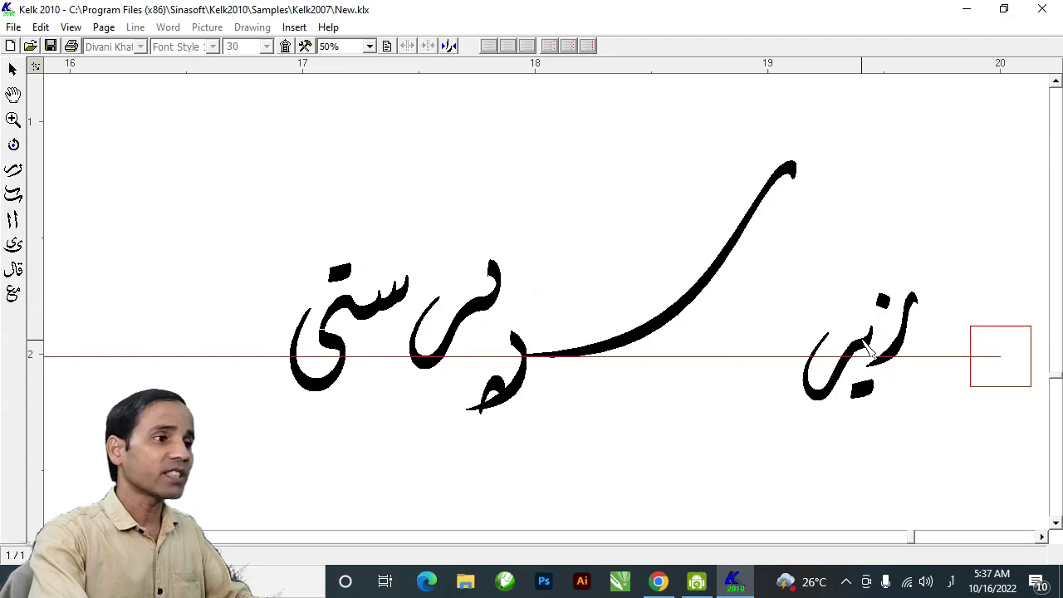
click(862, 343)
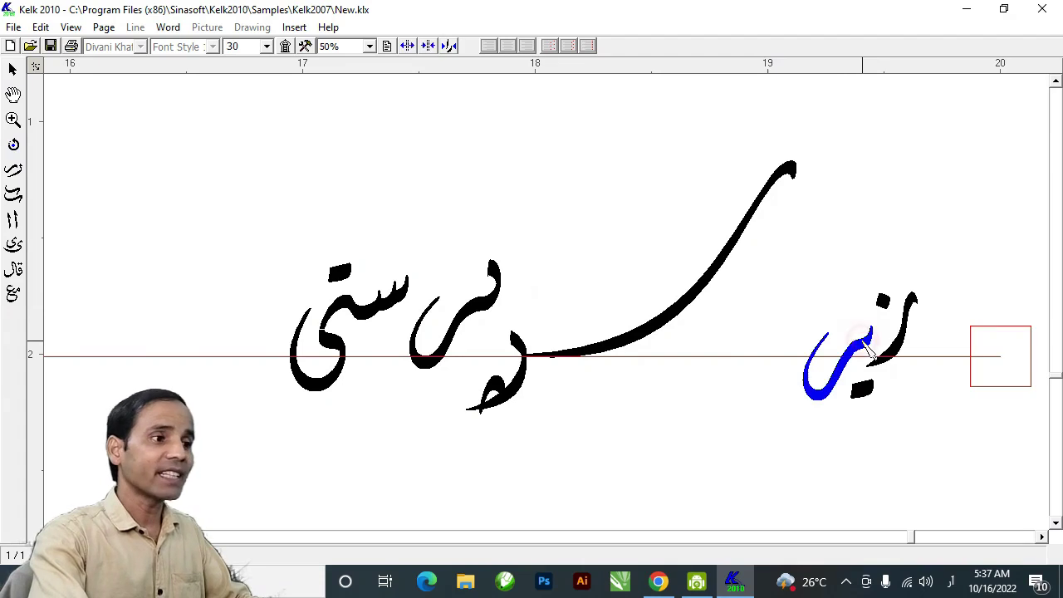
Replace the یر ligature with its fifth alternative shape and reposition it and its dots tightly beside ز
double_click(827, 379)
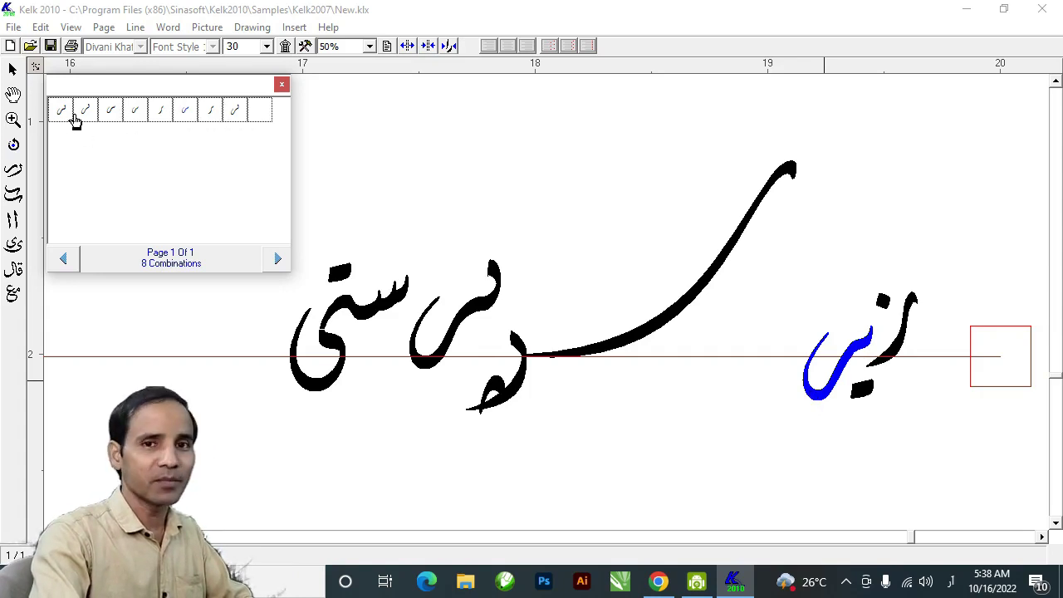
click(163, 117)
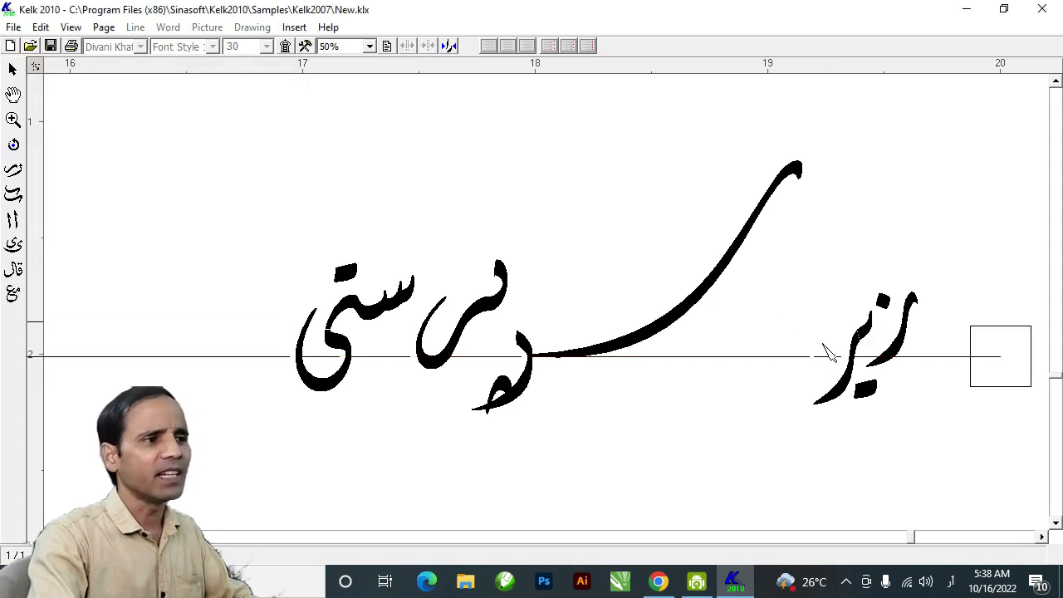
click(868, 341)
drag(813, 404, 865, 392)
Swap the elongated سر ligature for its second, compact alternative shape and place it directly beside زیر
click(751, 218)
drag(770, 224, 816, 243)
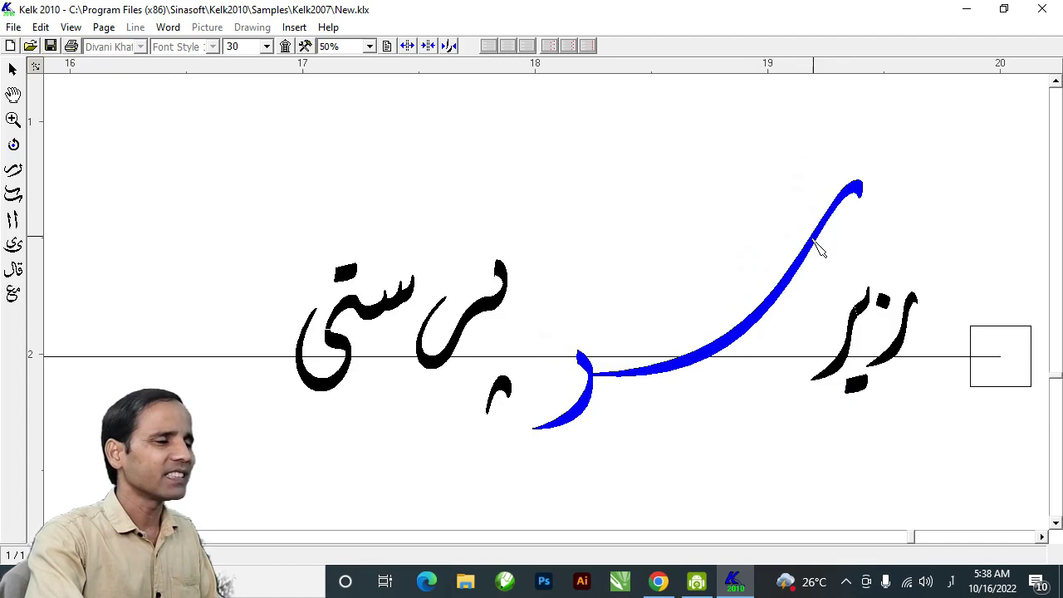
click(573, 390)
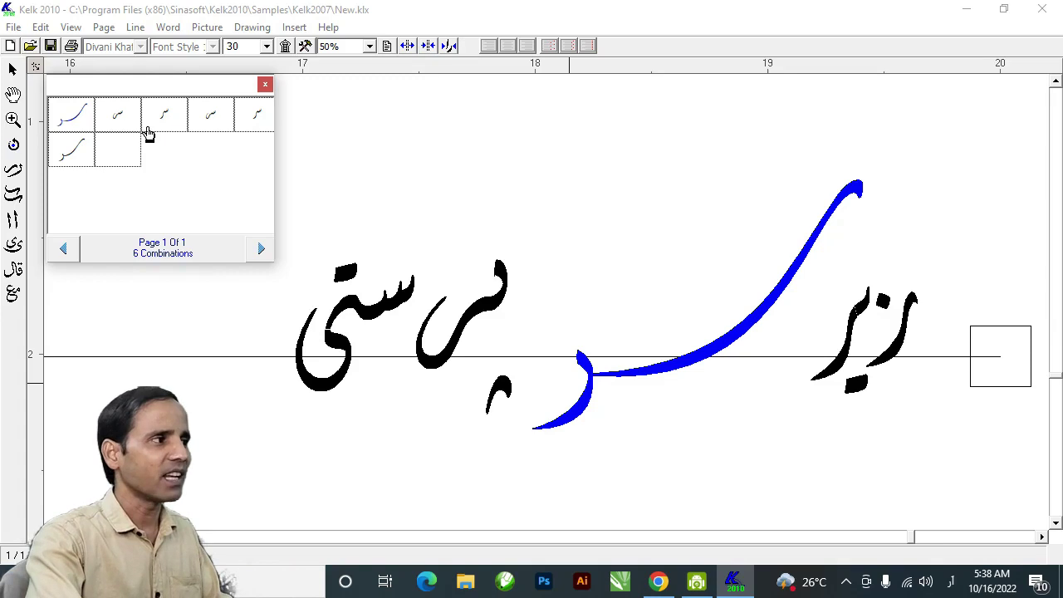
click(122, 123)
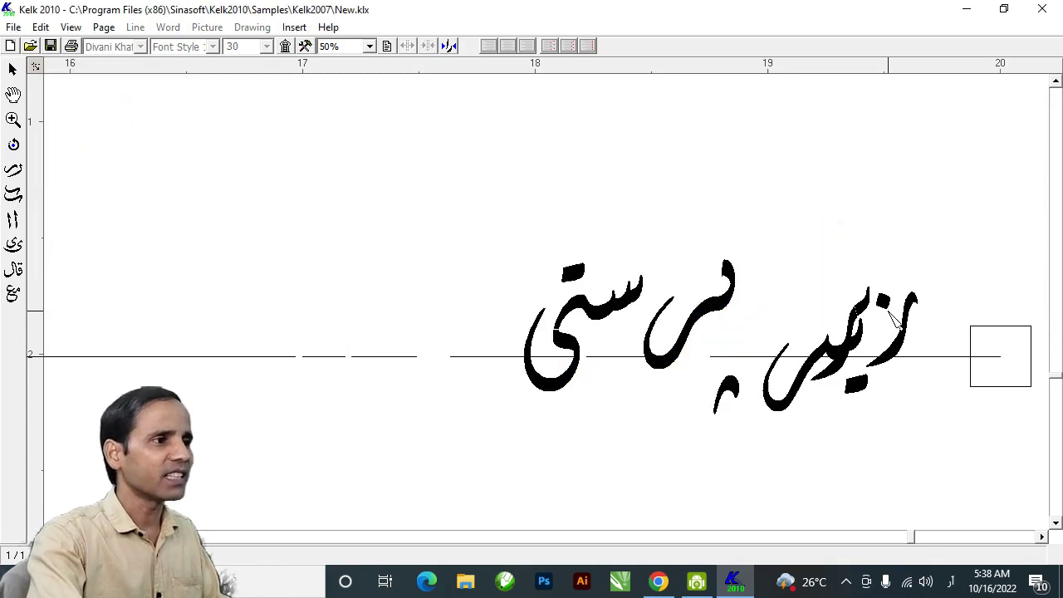
click(797, 369)
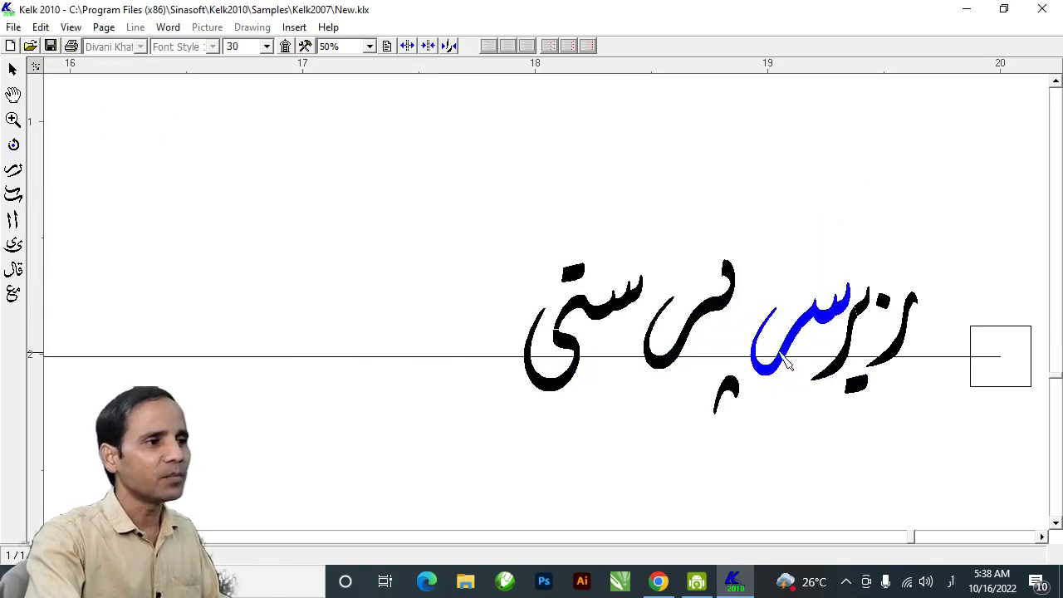
Move the پر ligature against سر and position its dots just beneath it
drag(740, 304, 772, 312)
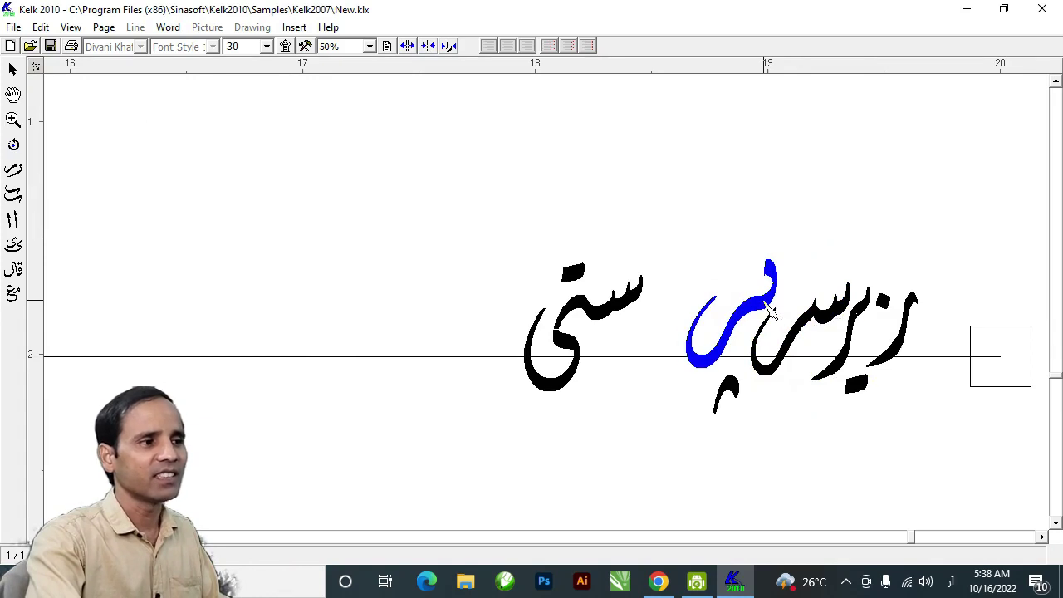
mouse_move(743, 399)
mouse_down()
mouse_move(728, 374)
mouse_move(754, 388)
mouse_up()
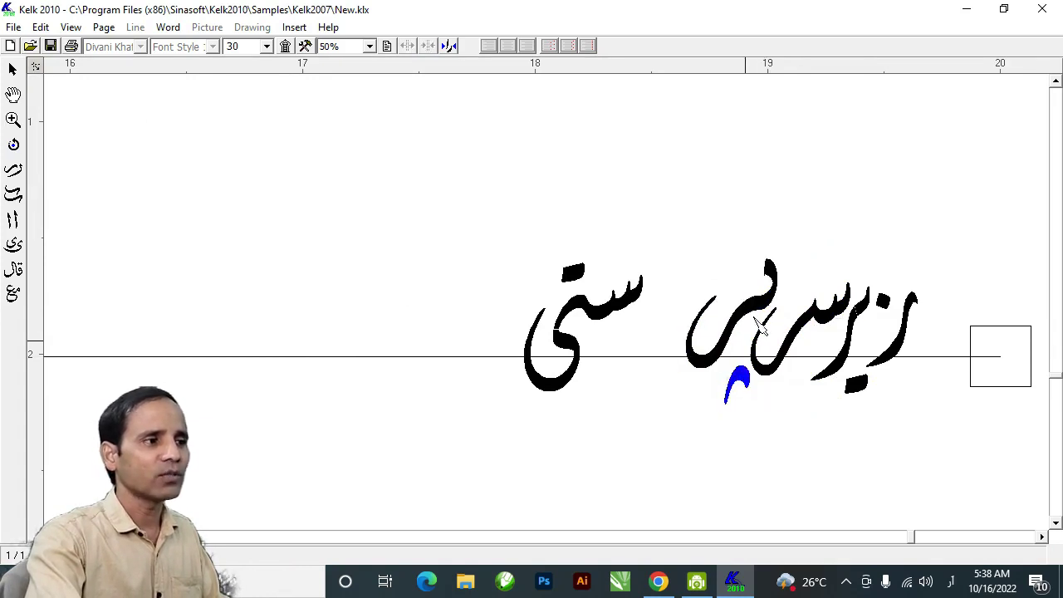
click(757, 306)
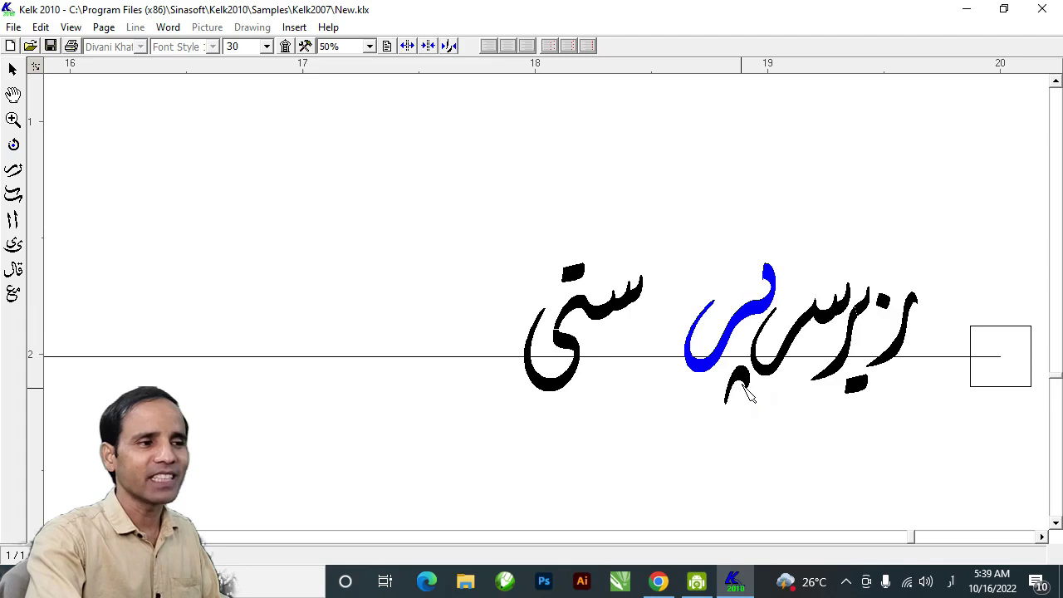
Move ستی beside پر with its dots above it, and replace its ligature with the third alternative shape
drag(623, 301, 712, 300)
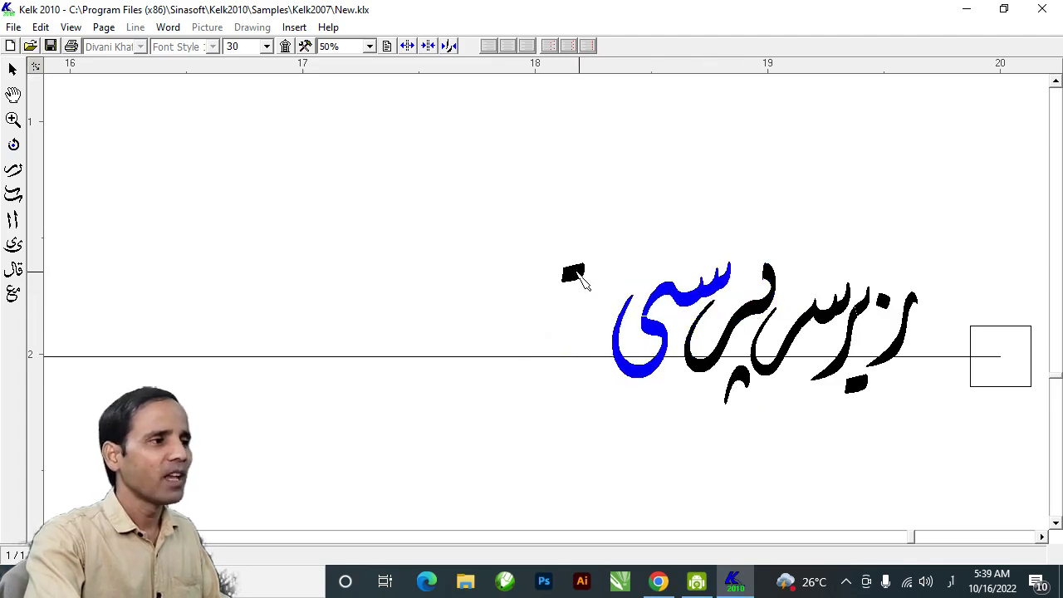
drag(576, 274, 654, 272)
click(689, 301)
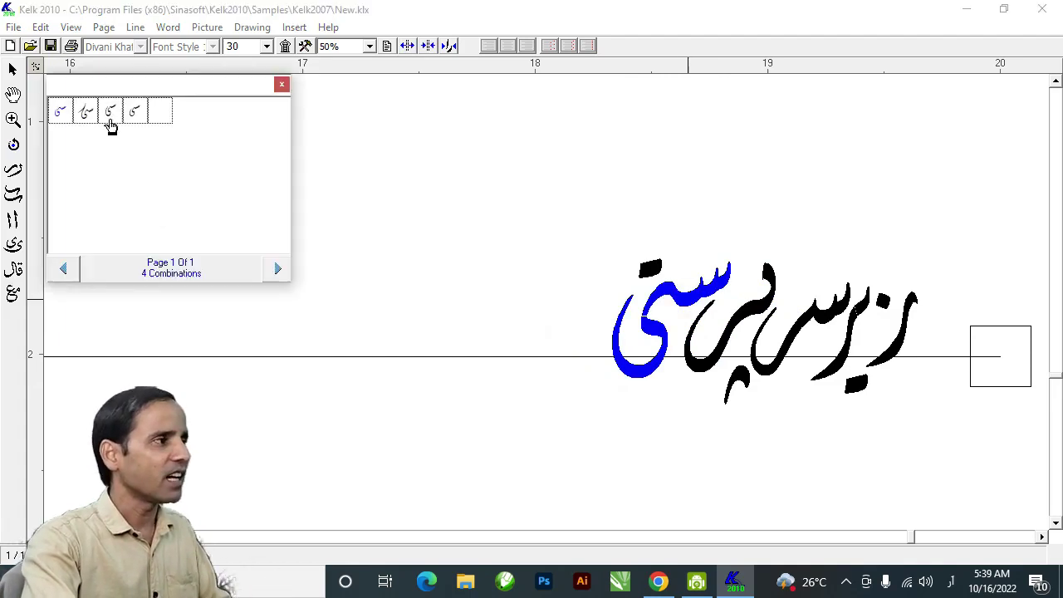
click(109, 115)
click(684, 302)
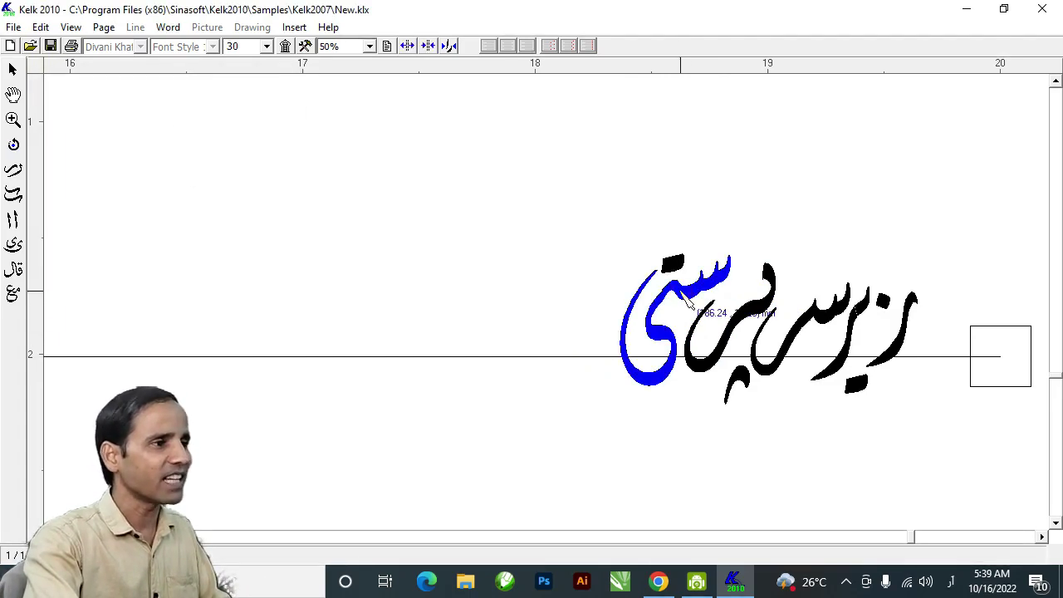
Adjust the dots above ستی, replace the پر ligature with its fifth alternative shape and raise it between سر and ستی
click(683, 259)
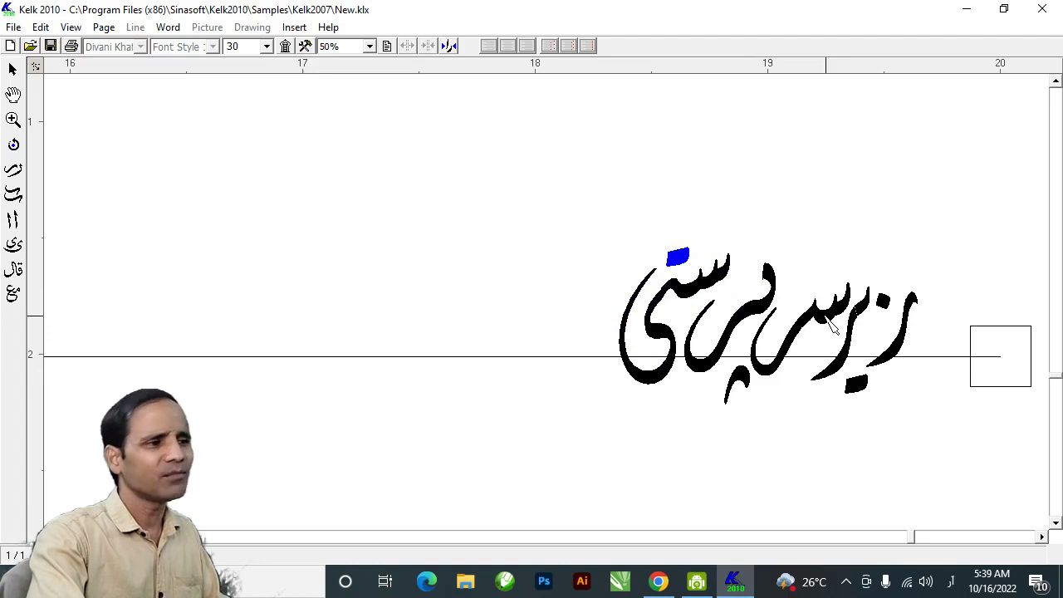
click(766, 319)
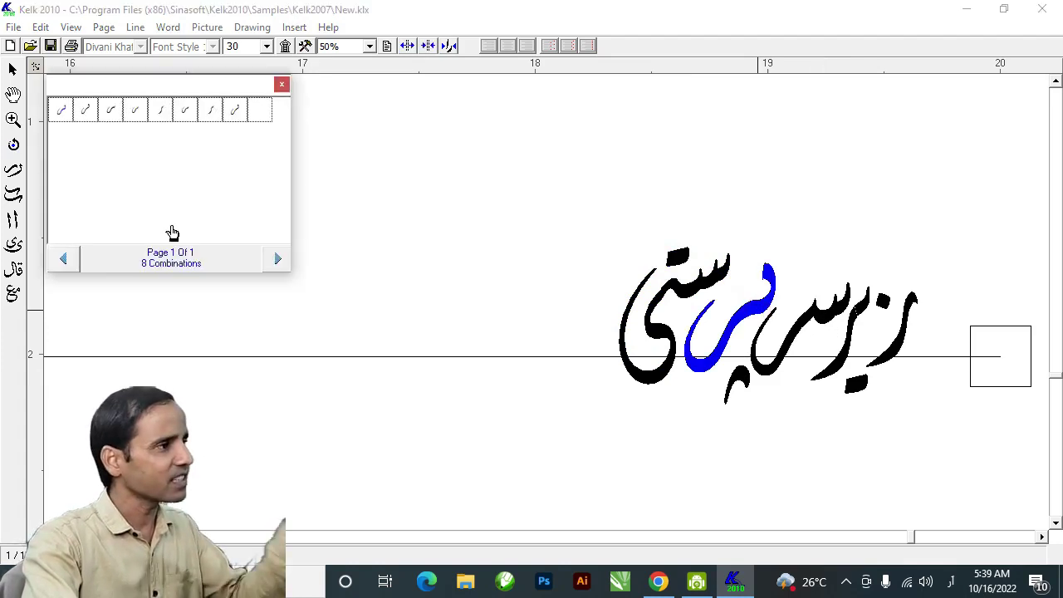
click(160, 110)
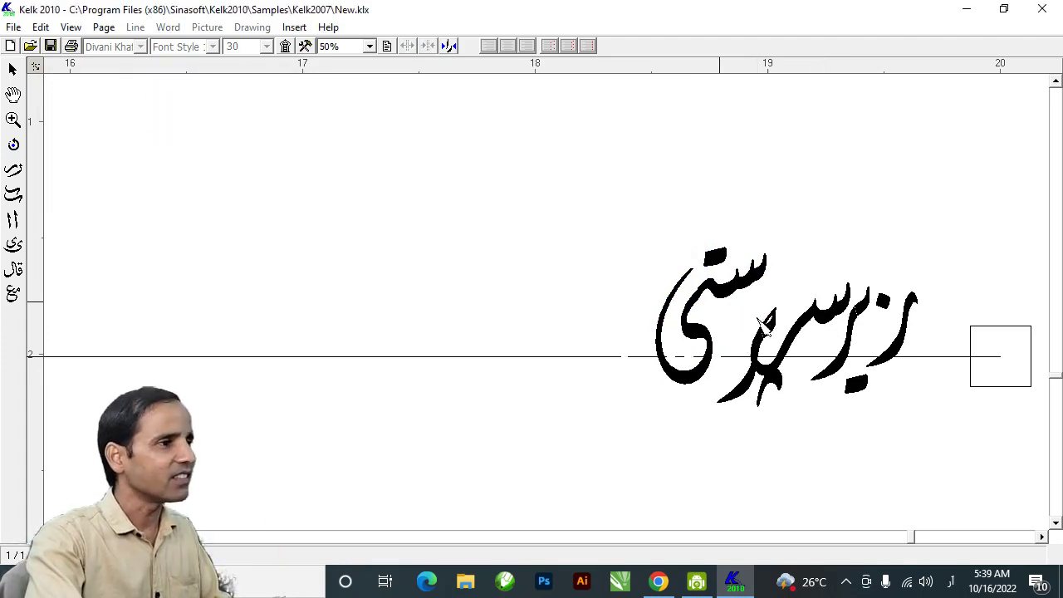
click(752, 384)
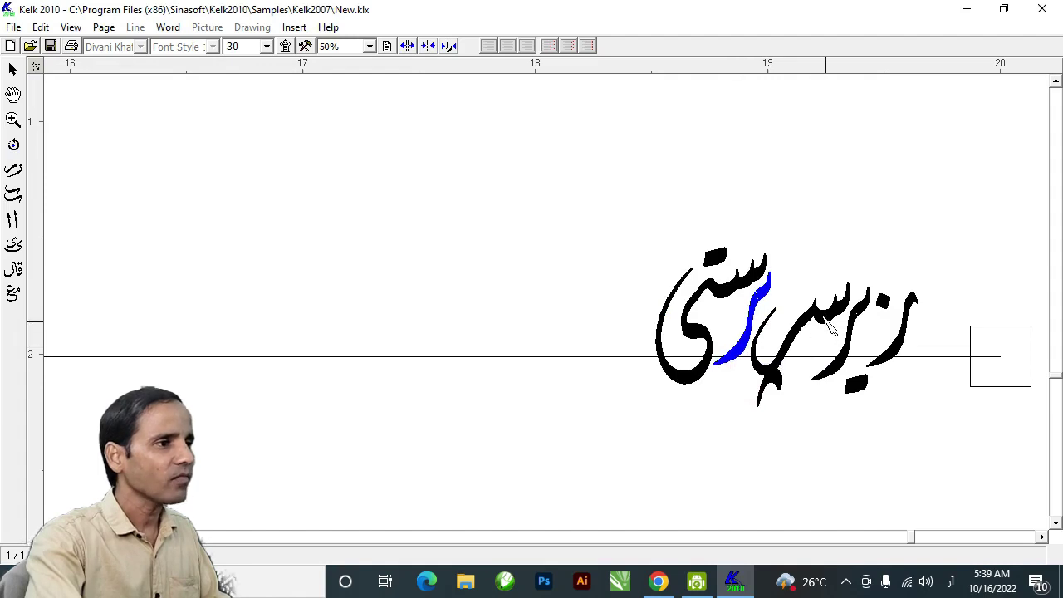
Try the third alternative shape for سر, lower the پ mark beneath it and shift پر and ستی to fit
click(831, 328)
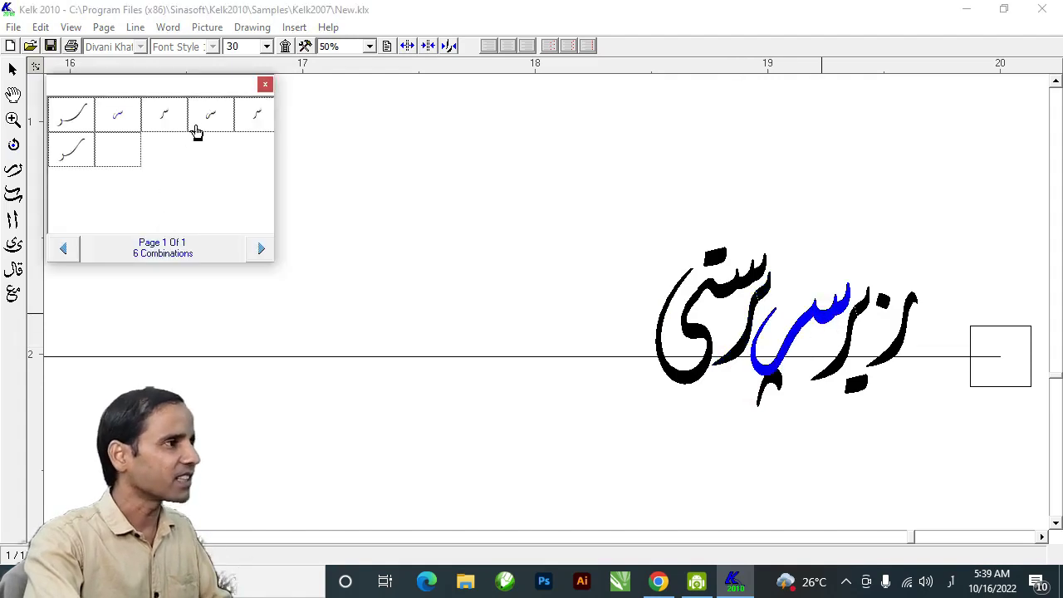
click(166, 114)
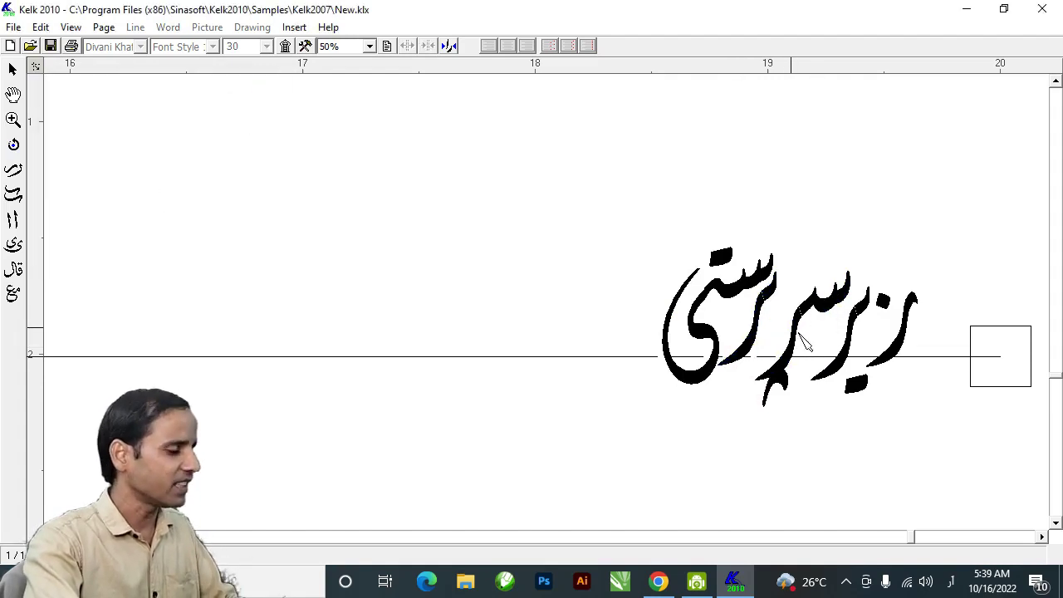
scroll(804, 343, up, 1)
click(777, 419)
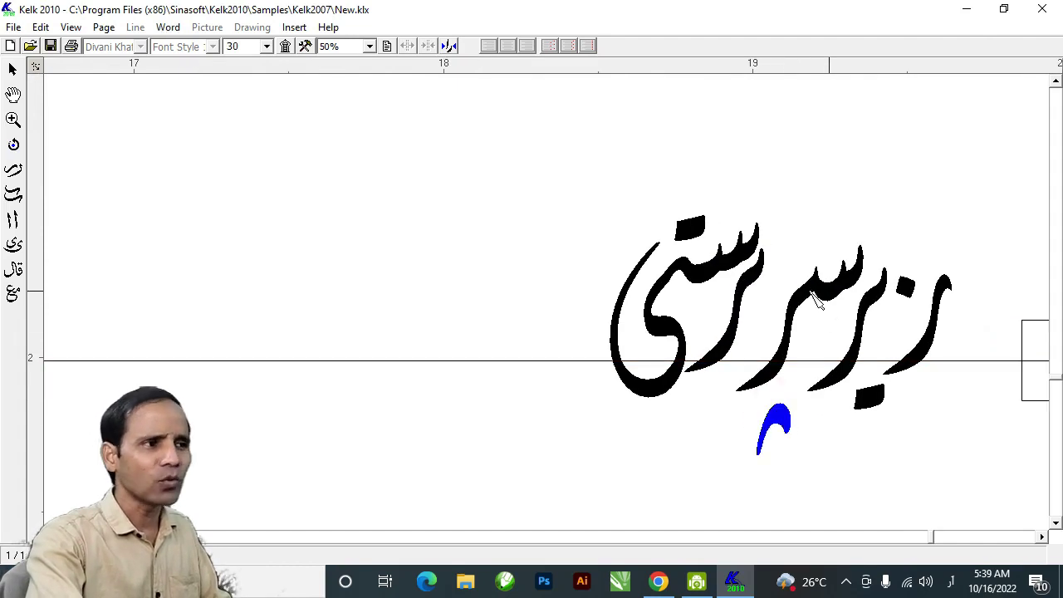
click(757, 280)
click(747, 261)
click(669, 267)
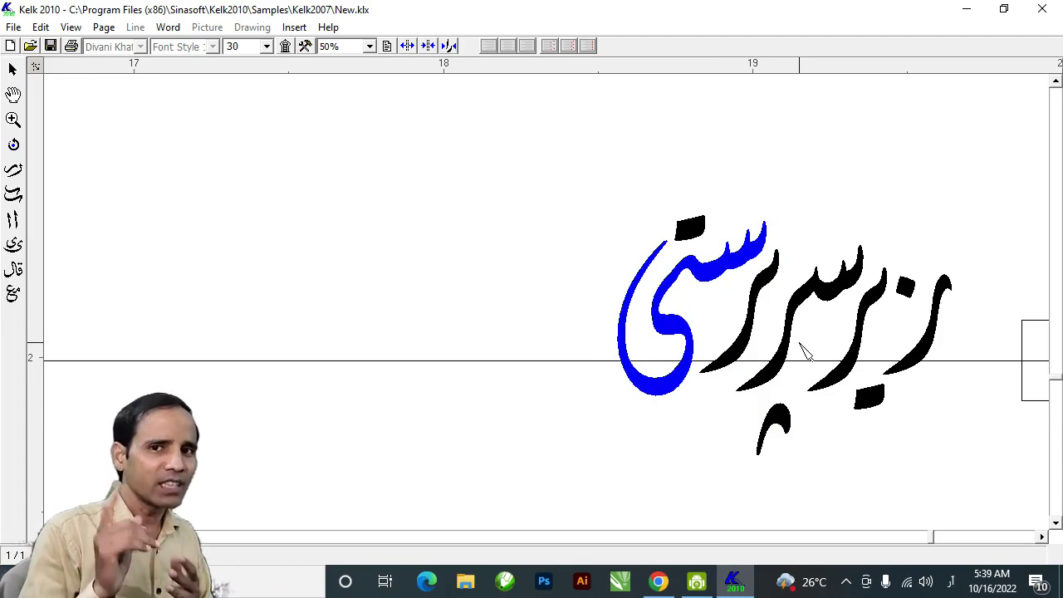
Set سر to its second alternative shape and separate سر and پر so their strokes sit side by side without overlapping
click(826, 298)
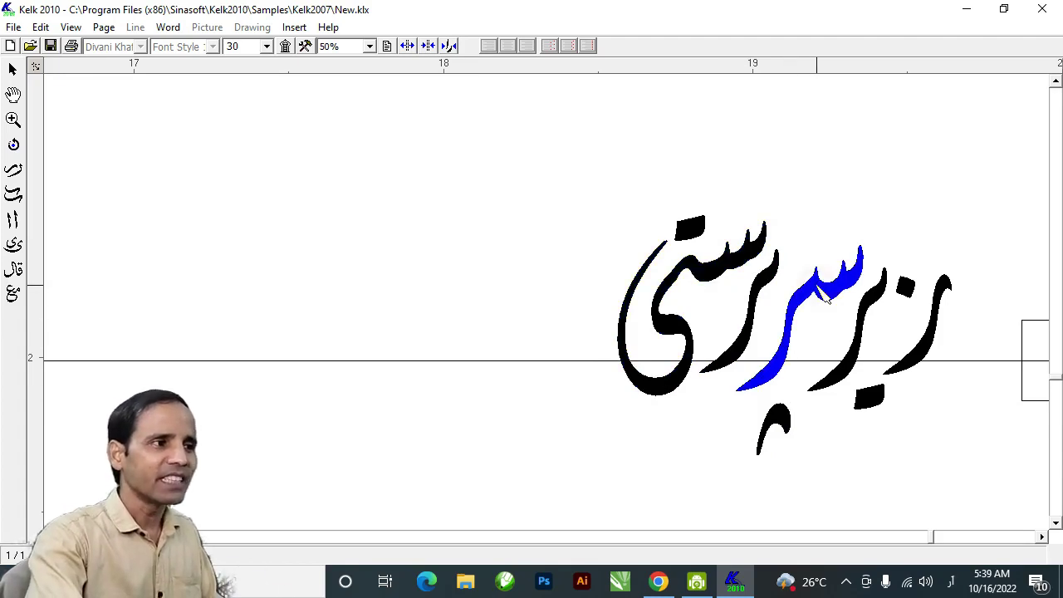
right_click(163, 230)
click(121, 124)
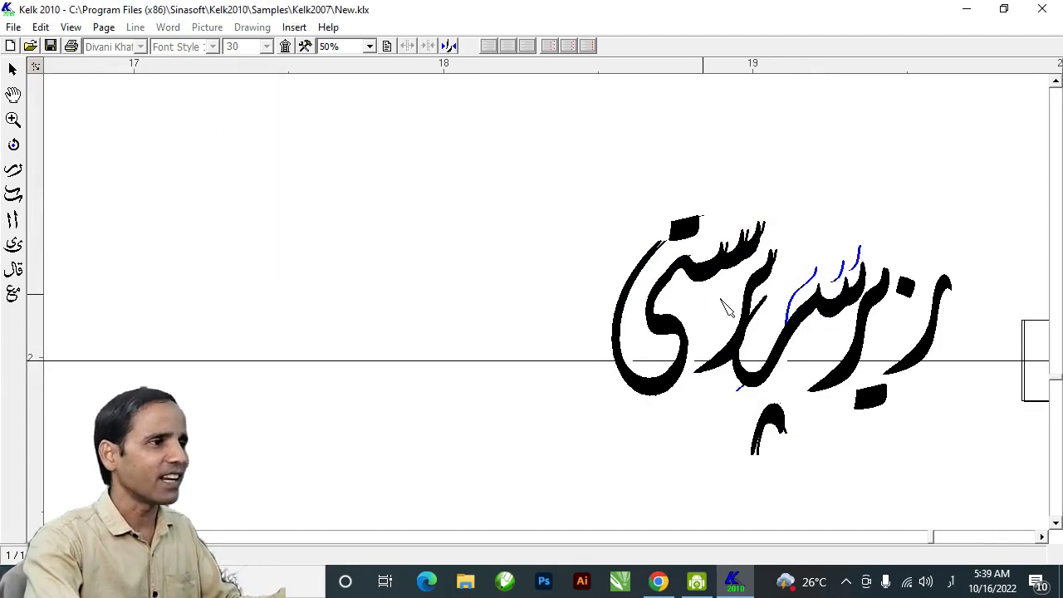
scroll(729, 308, up, 2)
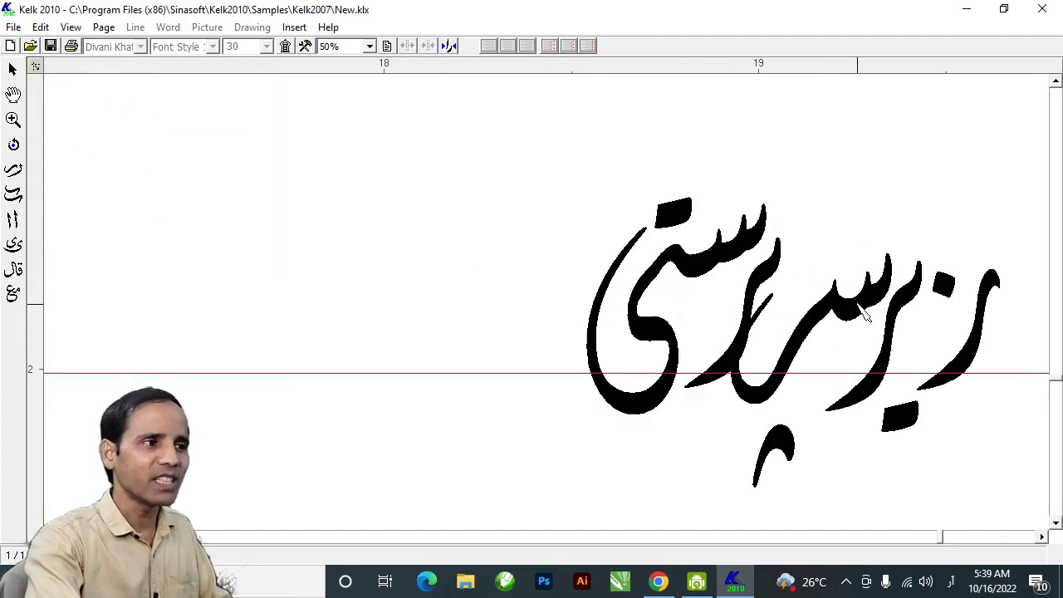
click(790, 277)
drag(771, 277, 752, 290)
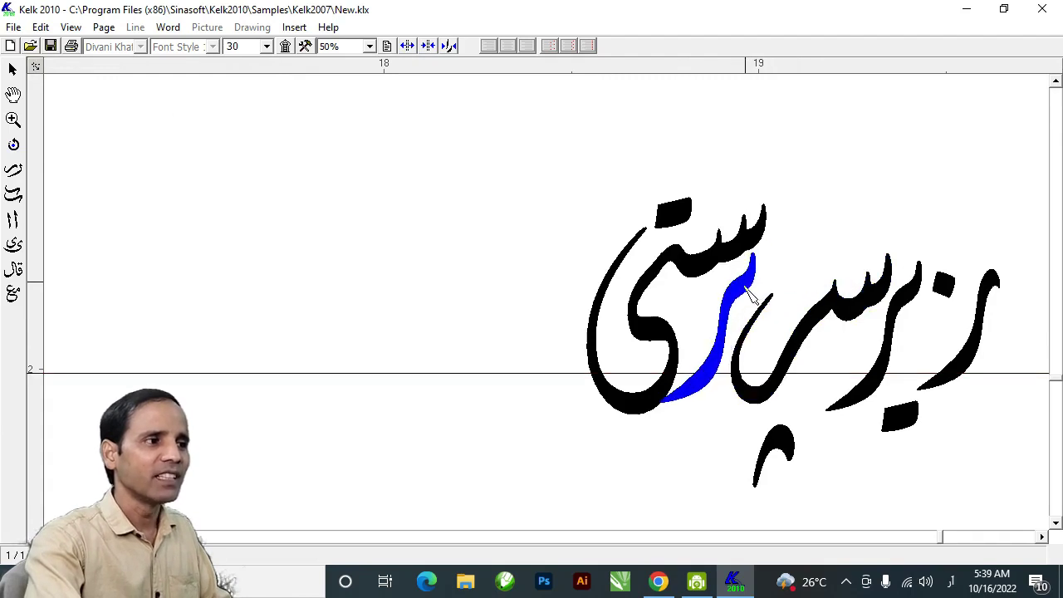
click(839, 311)
drag(839, 310, 819, 309)
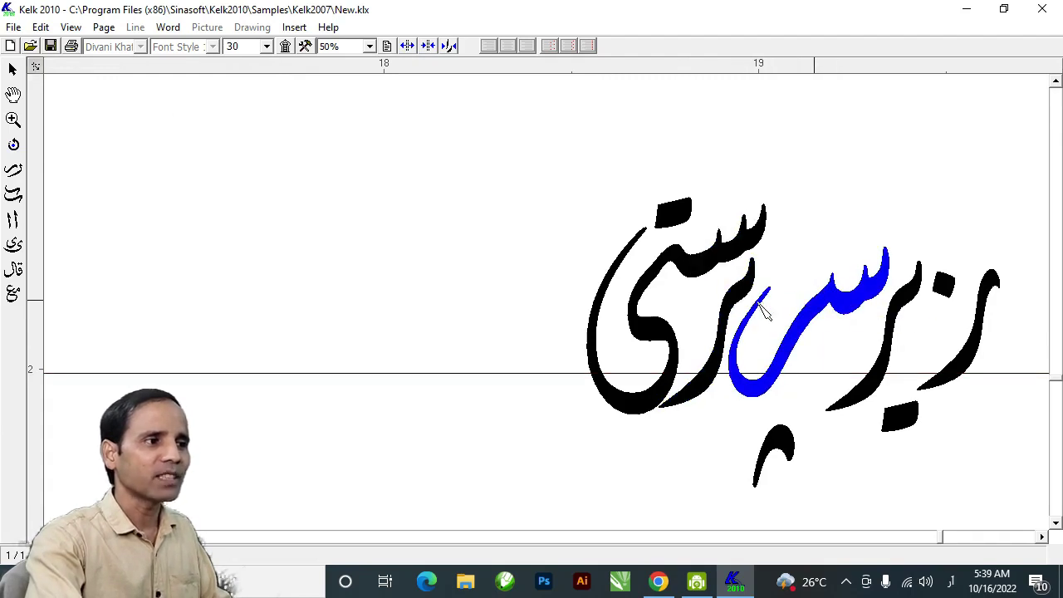
Shift ستی and its dots to fit above پر, and move the پ mark just under the tail of سر
drag(724, 264, 712, 262)
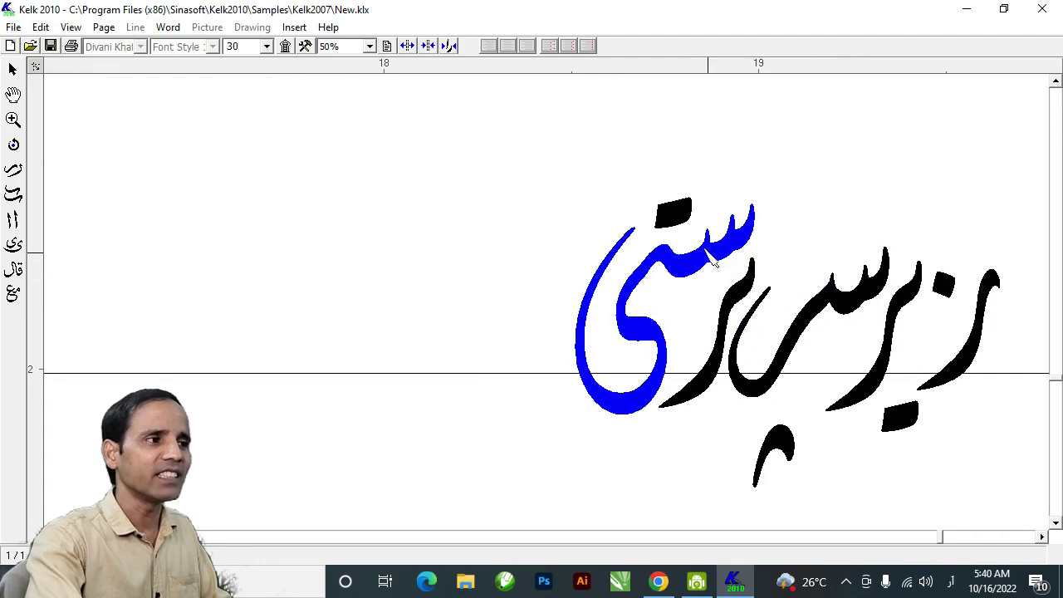
click(680, 218)
click(787, 440)
drag(787, 441, 805, 418)
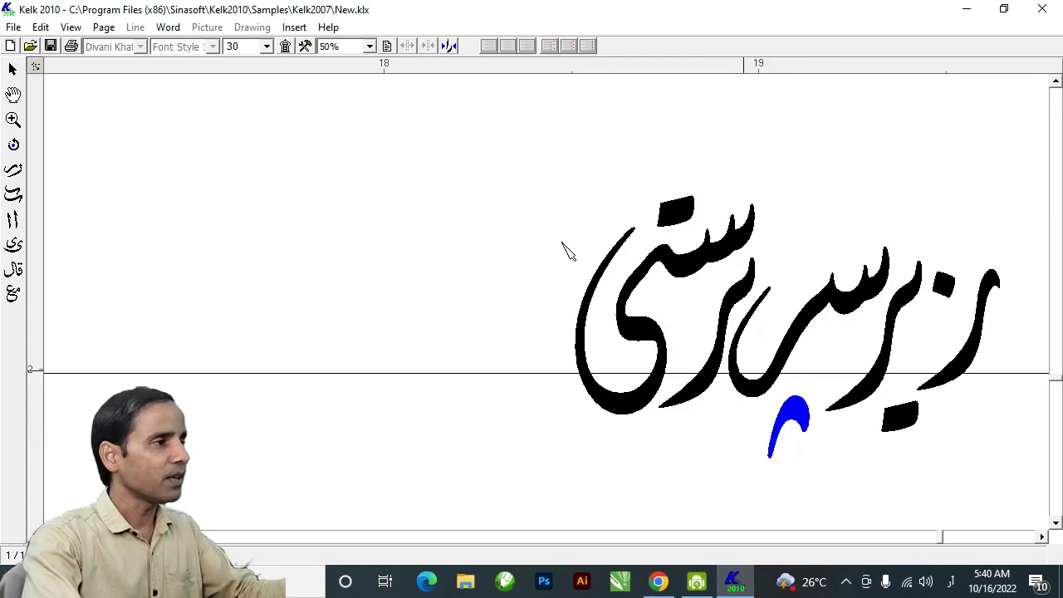
Replace the curved پ mark with three separate diamond dots and place them under the tail of سر
click(285, 47)
drag(251, 119, 385, 125)
drag(507, 125, 782, 126)
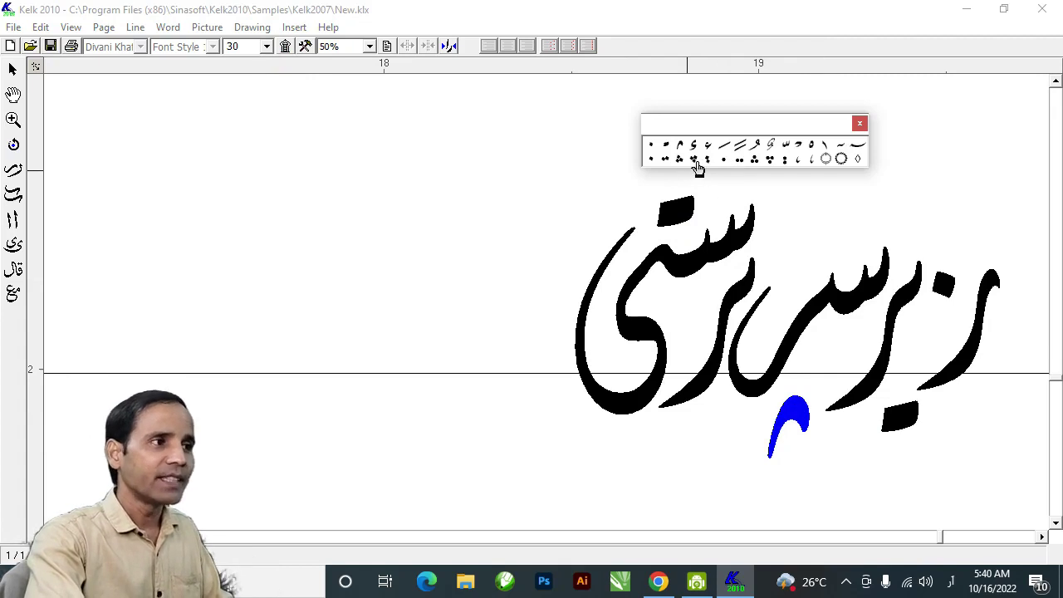
drag(695, 168, 737, 444)
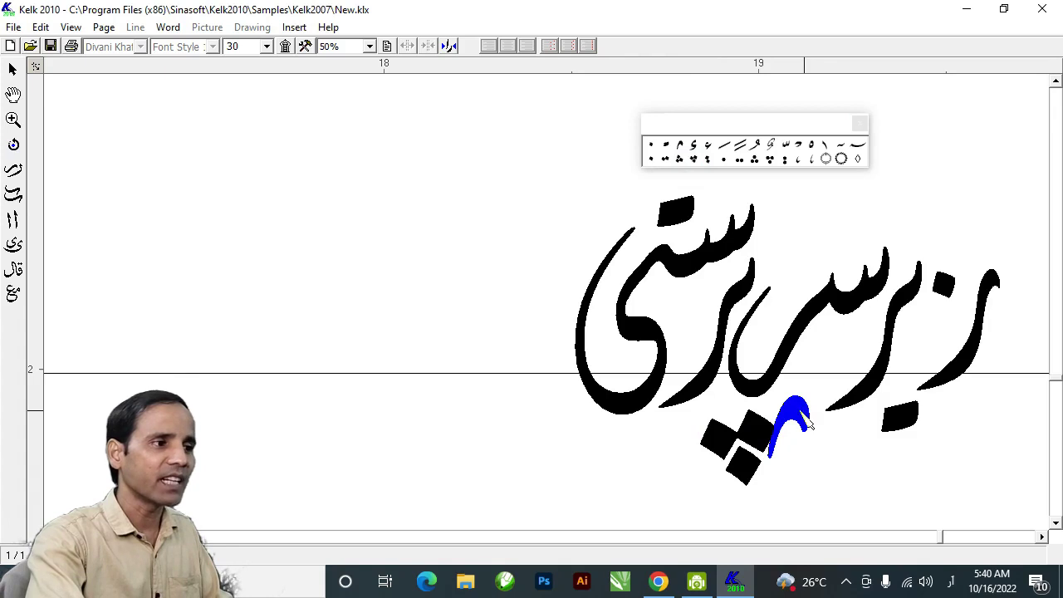
mouse_move(810, 422)
mouse_down()
mouse_move(822, 419)
mouse_move(799, 419)
mouse_up()
Replace the joined dots under یر with two diamond dots and place the dot of ز directly above the letter
drag(665, 161, 905, 426)
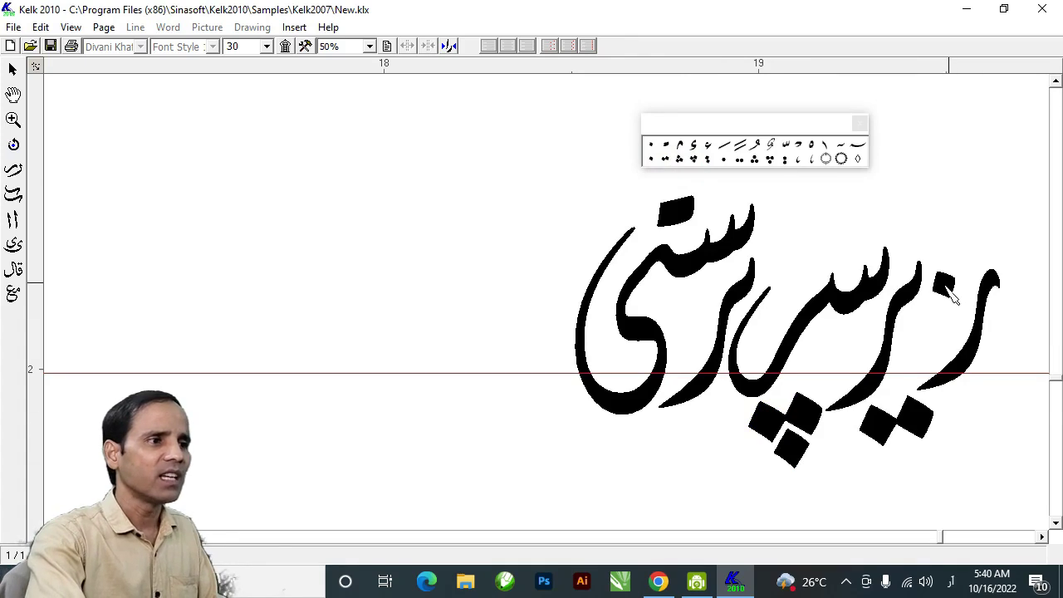
drag(953, 297, 988, 259)
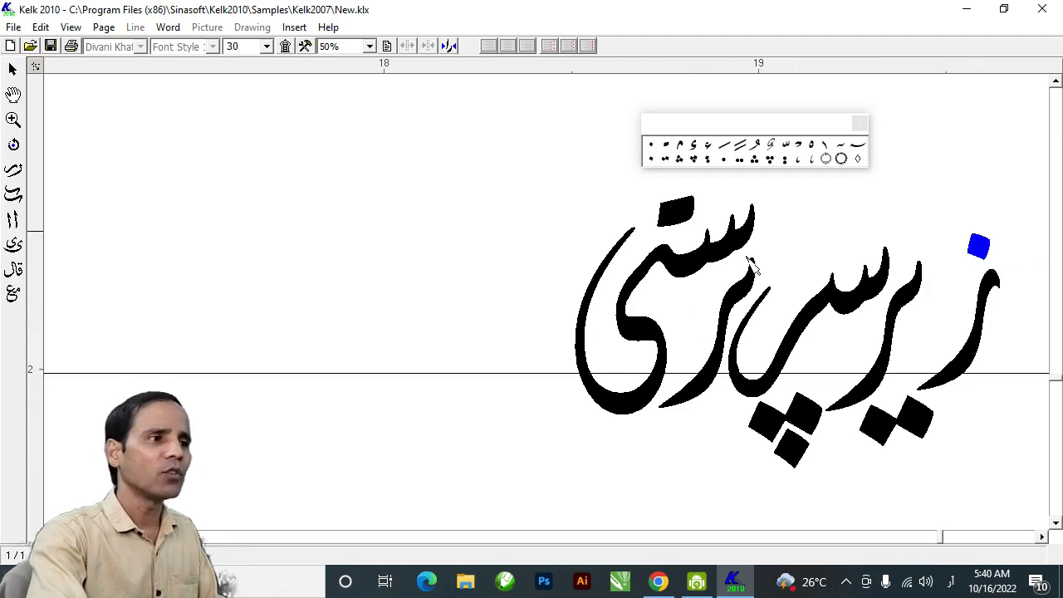
Add the text زیر قیادت on the same baseline after زیر سرپرستی
click(472, 376)
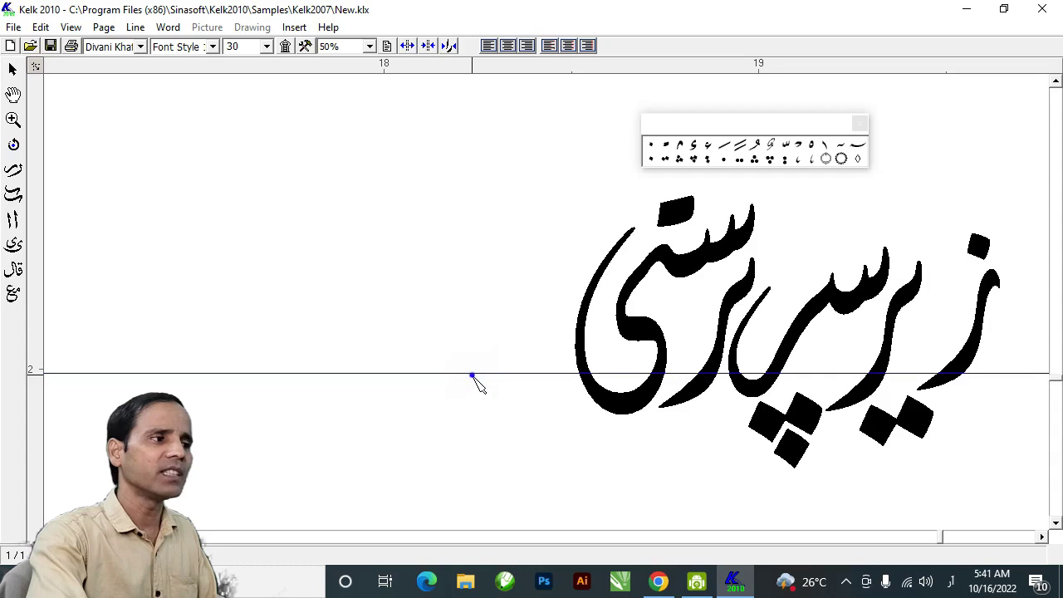
right_click(473, 378)
click(515, 495)
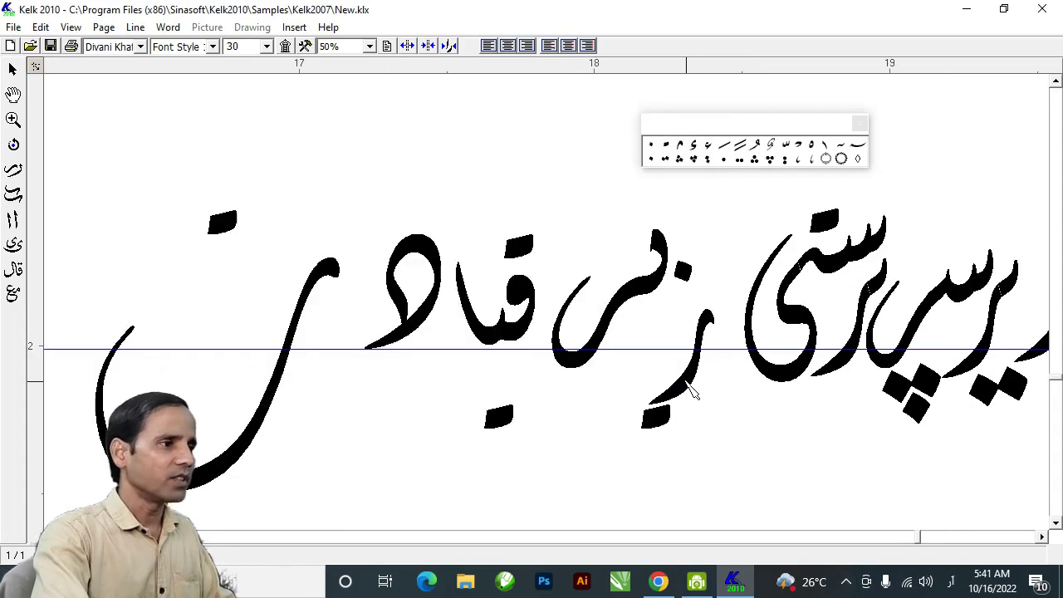
Fit ز close to یر in the second زیر, with its dot above ز and the double dots beneath یر
click(658, 366)
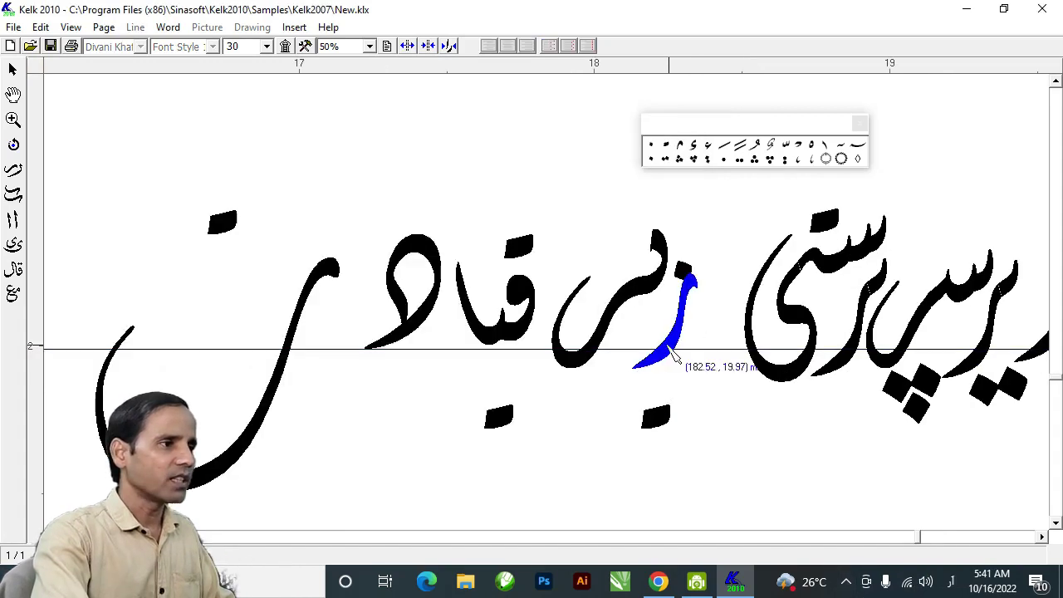
click(495, 345)
click(638, 301)
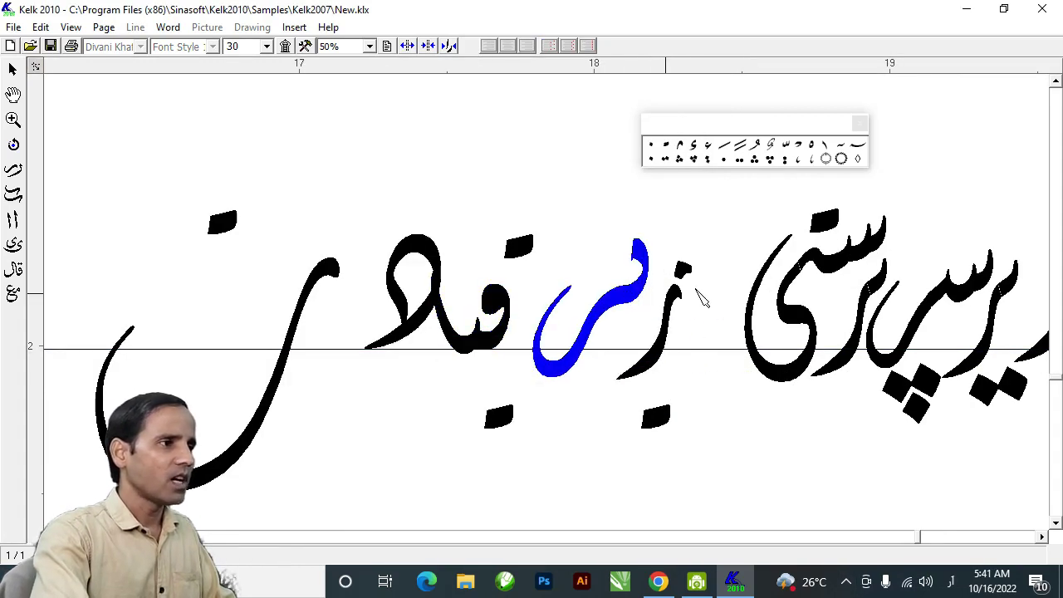
click(678, 274)
click(677, 304)
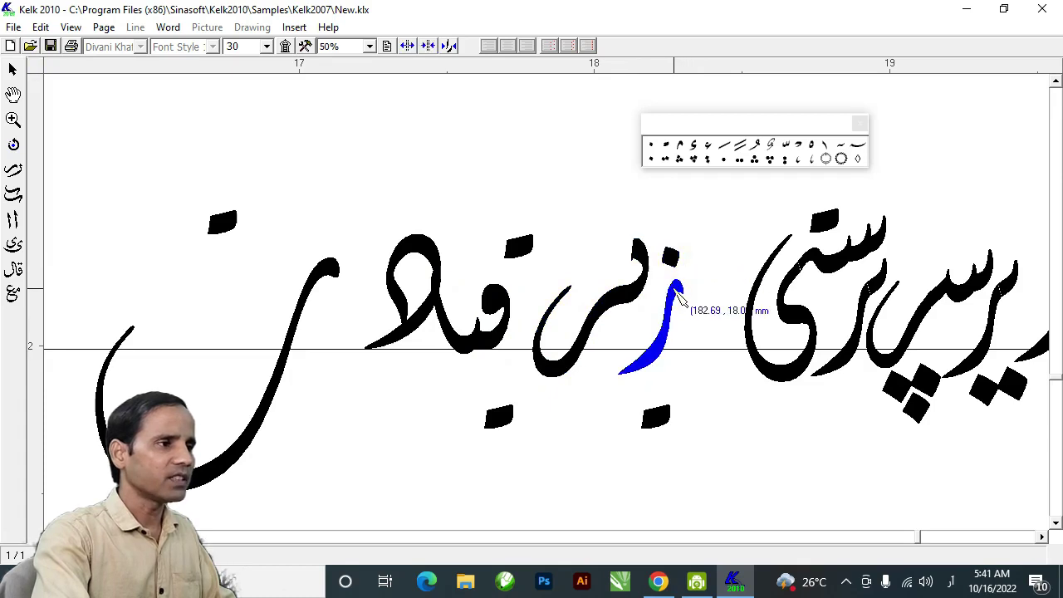
drag(666, 427, 608, 399)
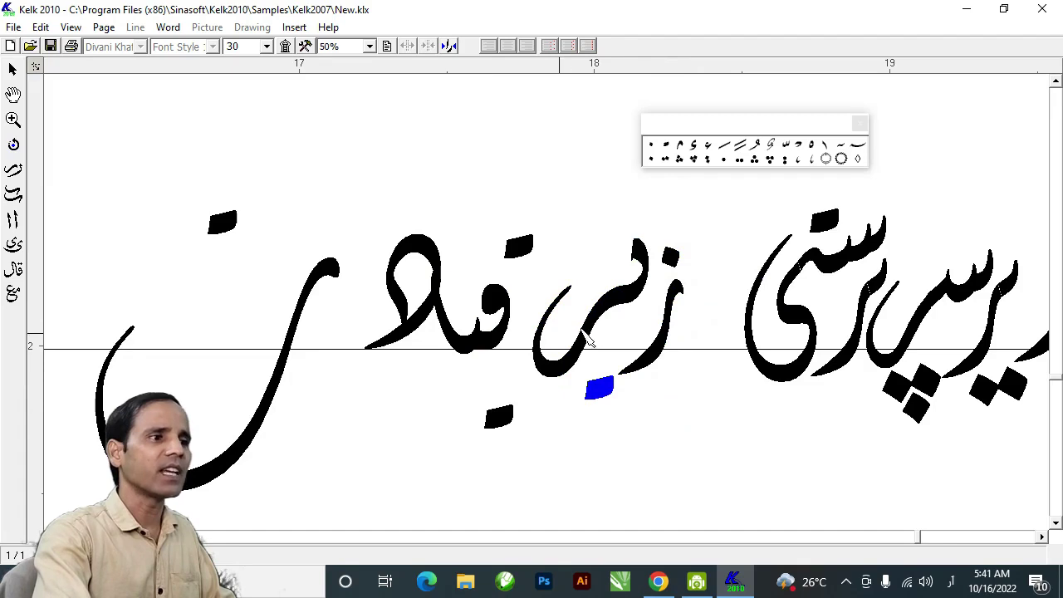
Move قیا beside the second زیر and replace its ligature with the eighth alternative shape
click(500, 306)
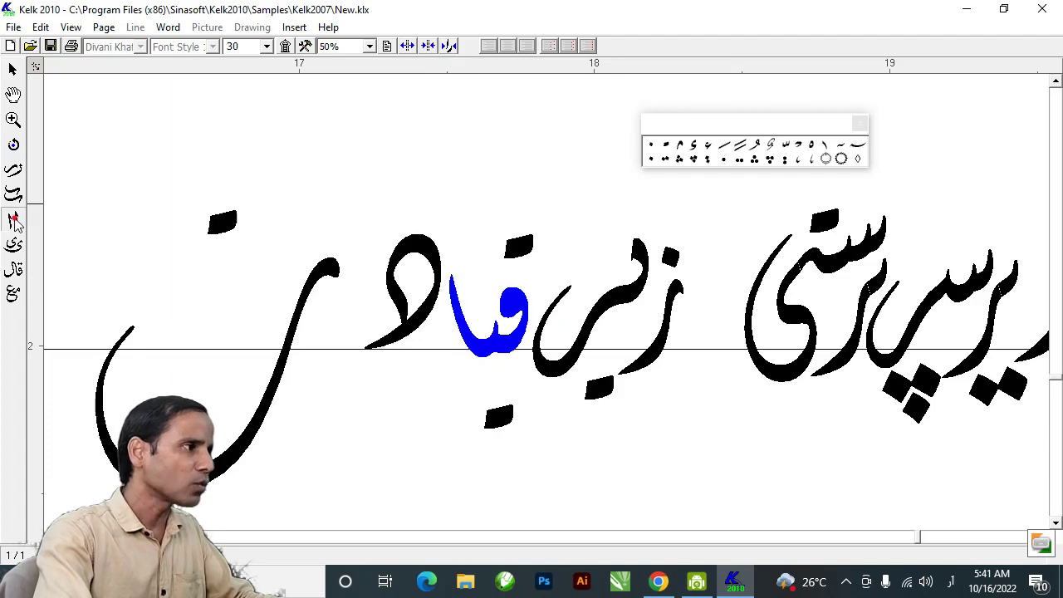
click(455, 310)
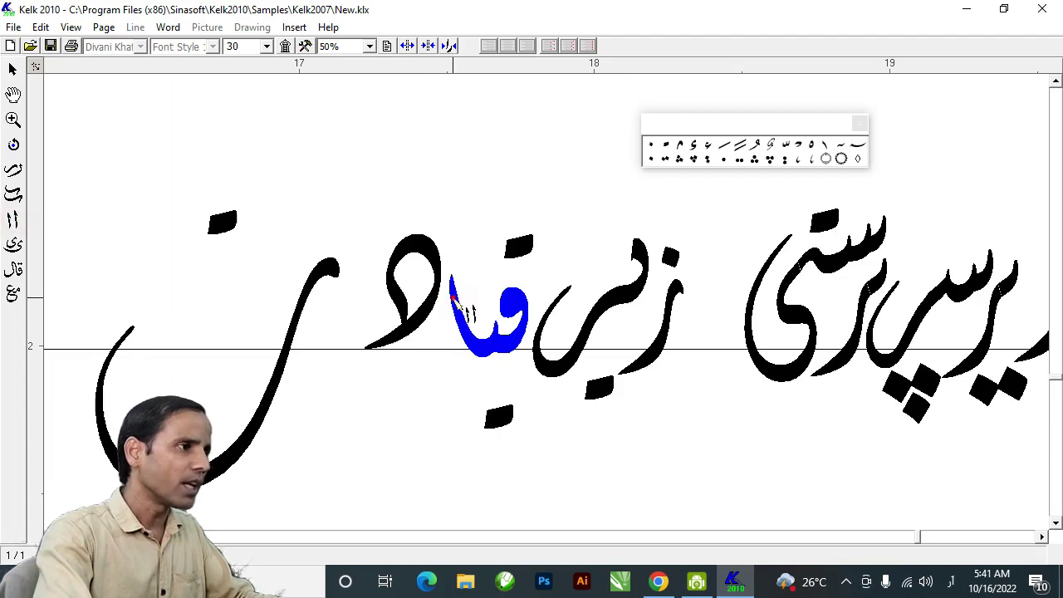
double_click(450, 321)
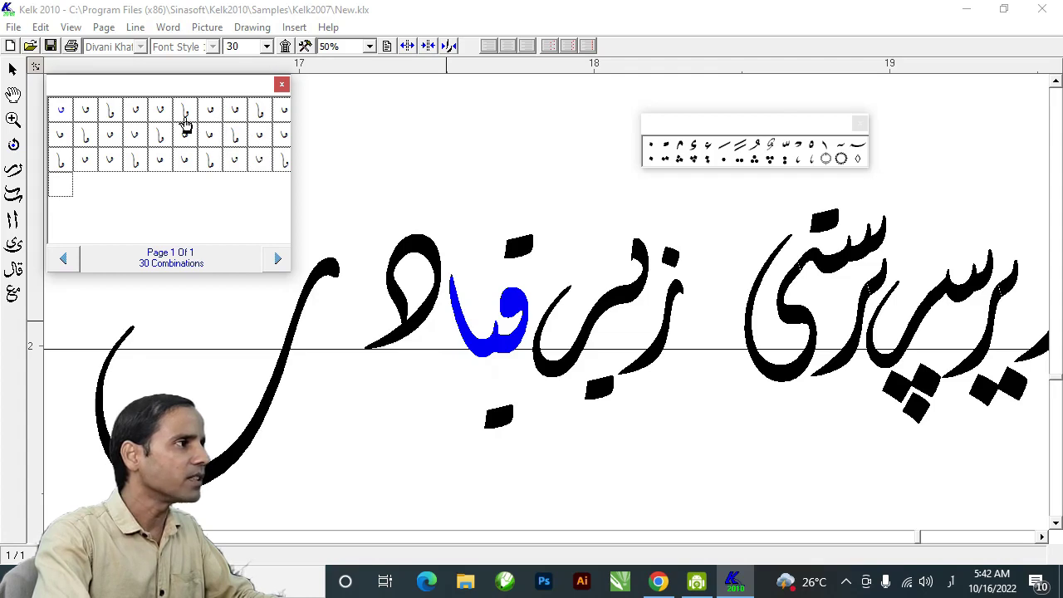
click(236, 111)
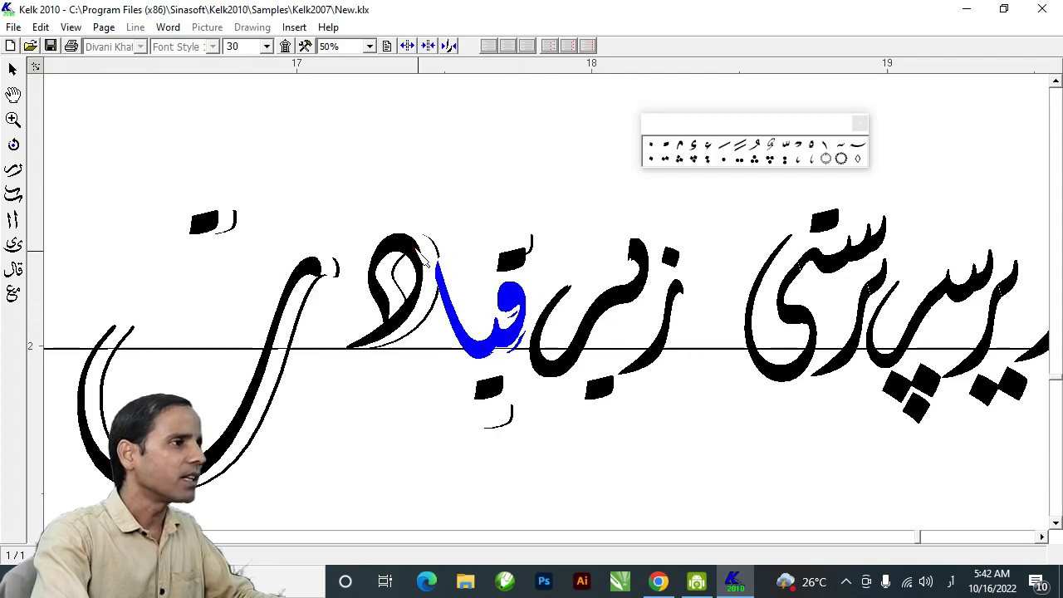
Move د and ت close beside قیا and replace ت with a more compact alternative shape
click(423, 274)
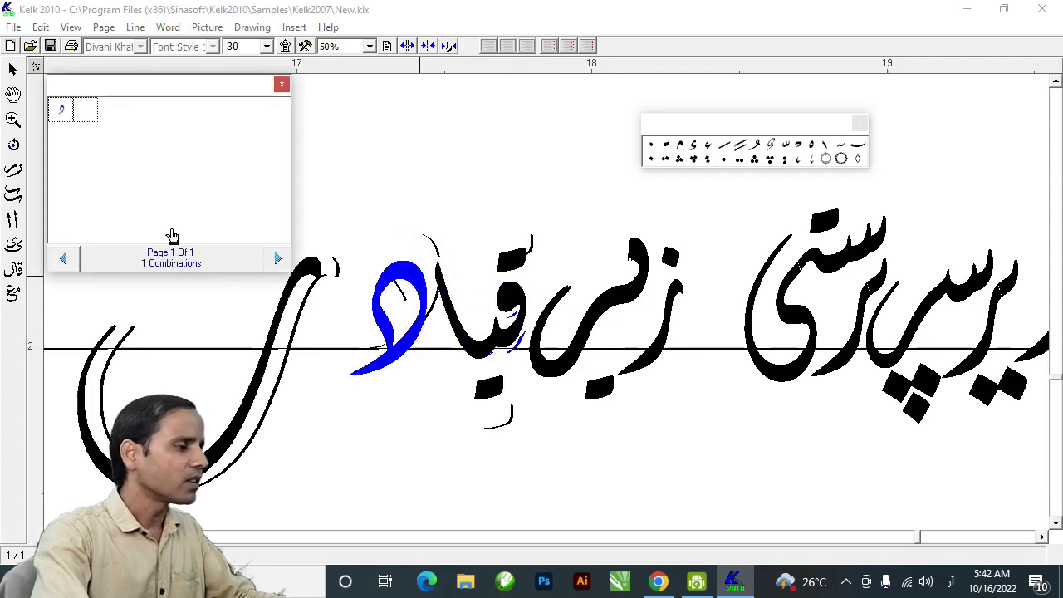
click(182, 240)
click(382, 223)
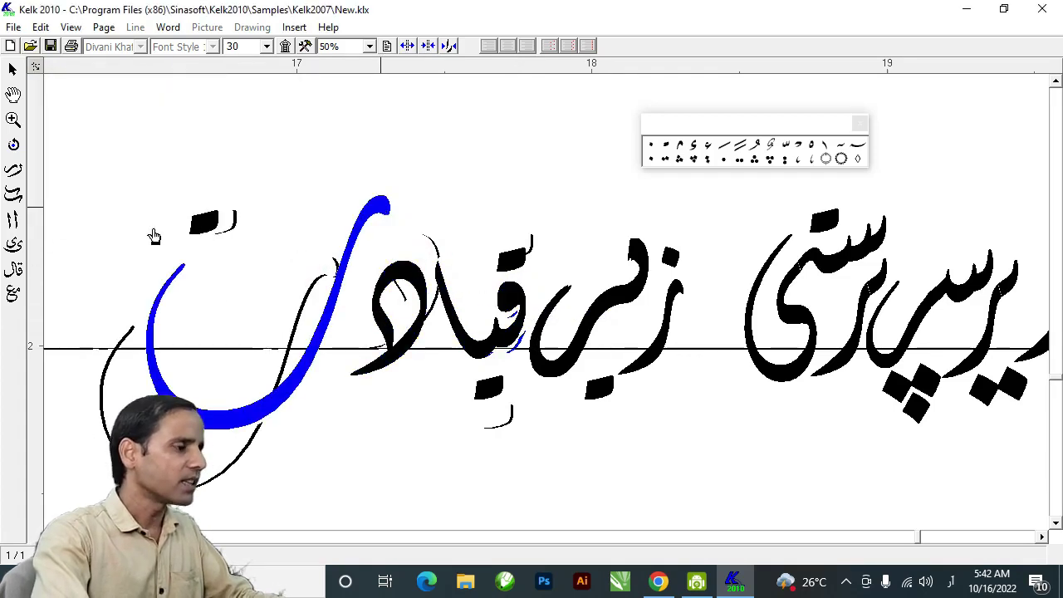
click(197, 118)
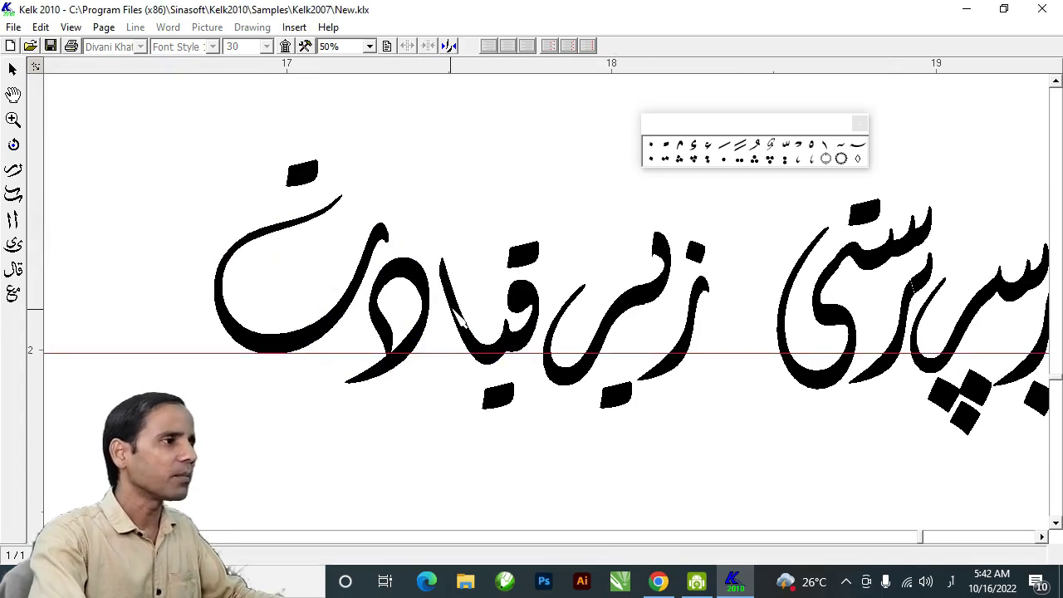
Fine-tune the position of قیا and of the double dots above and below it
click(520, 297)
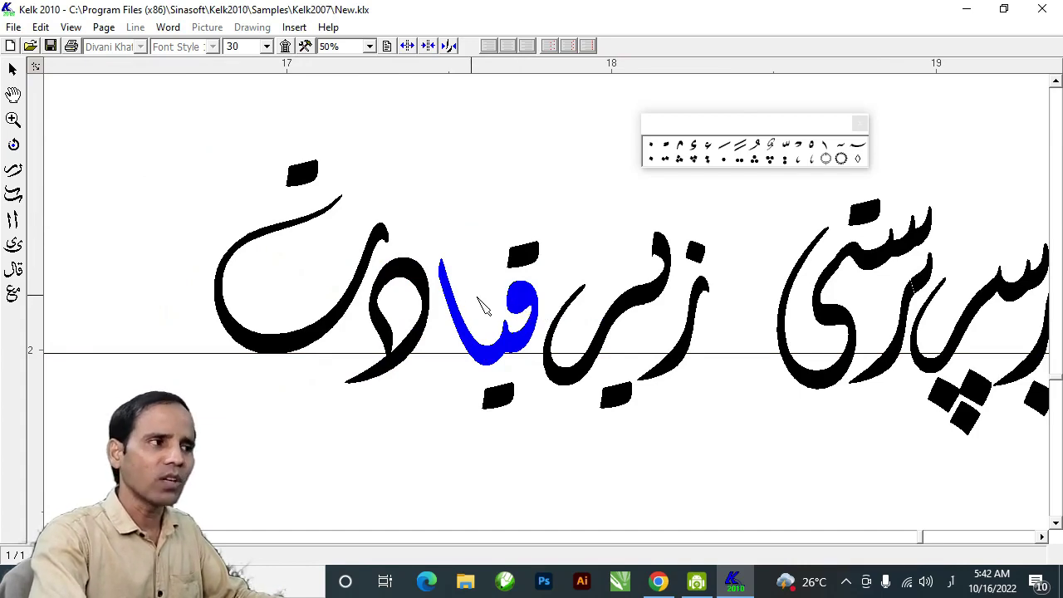
click(498, 392)
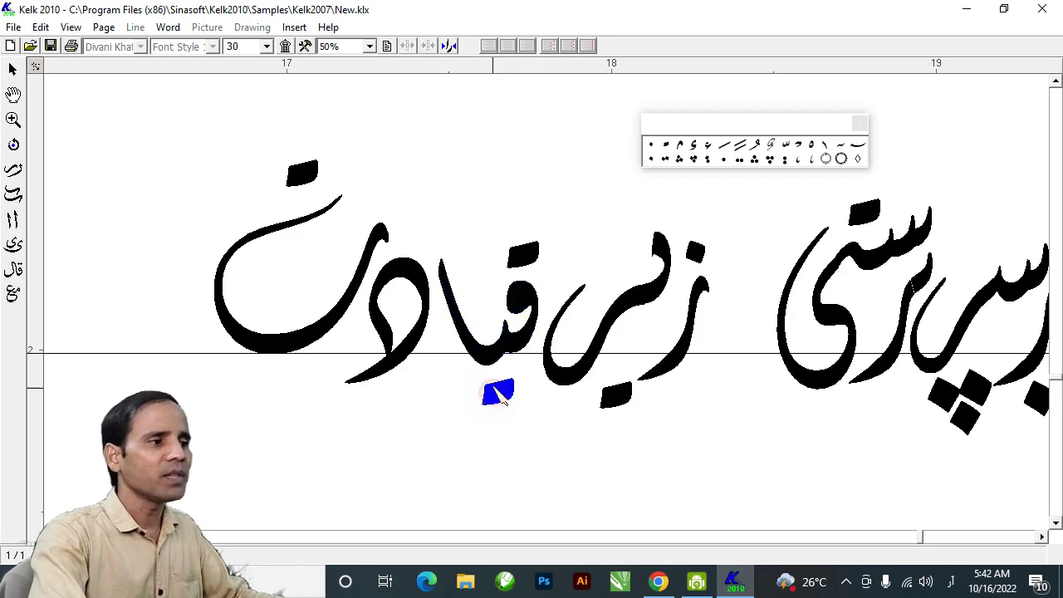
click(532, 255)
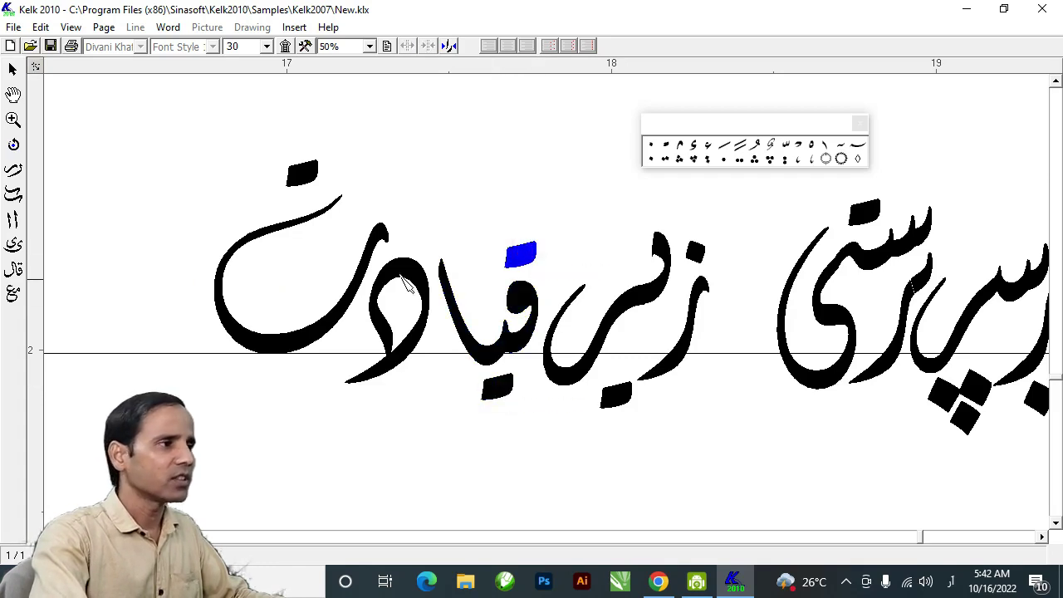
Move the double dots of ت in قیادت inside its bowl and add a slanted fatha stroke above قیا
click(352, 294)
drag(302, 174, 308, 303)
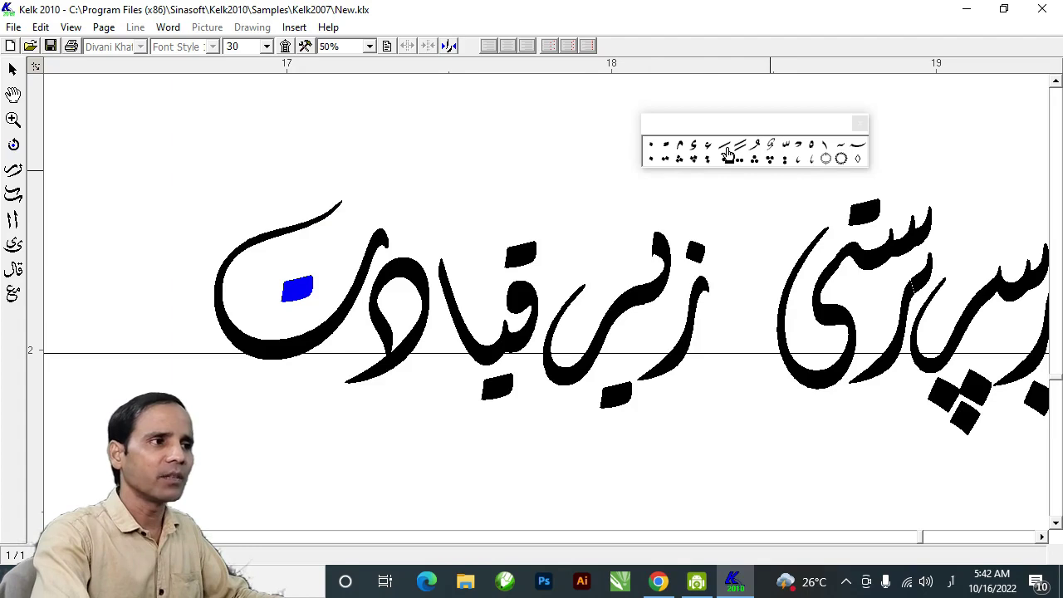
click(800, 158)
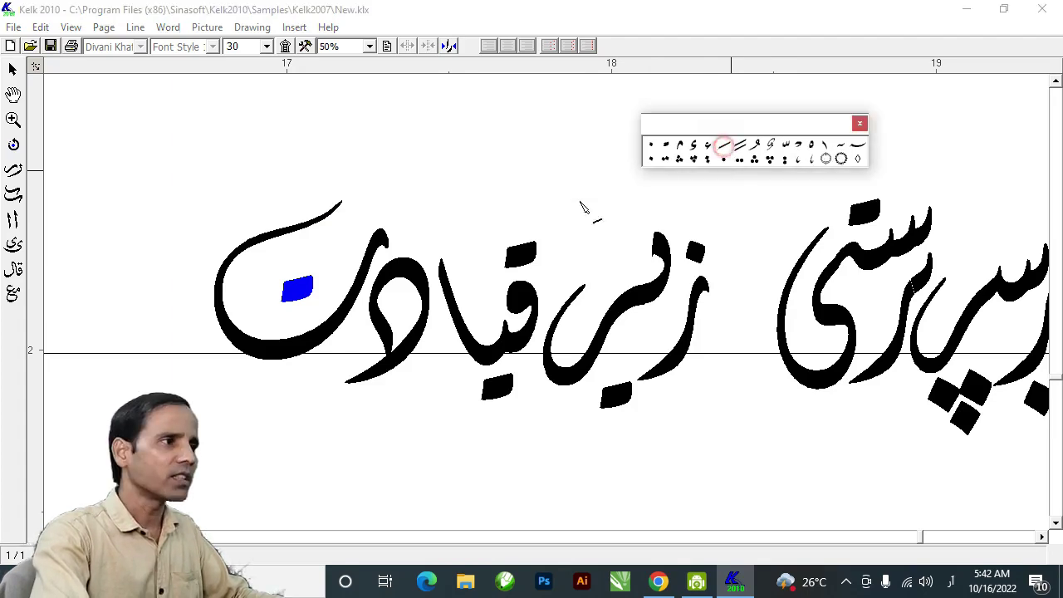
click(495, 237)
click(294, 379)
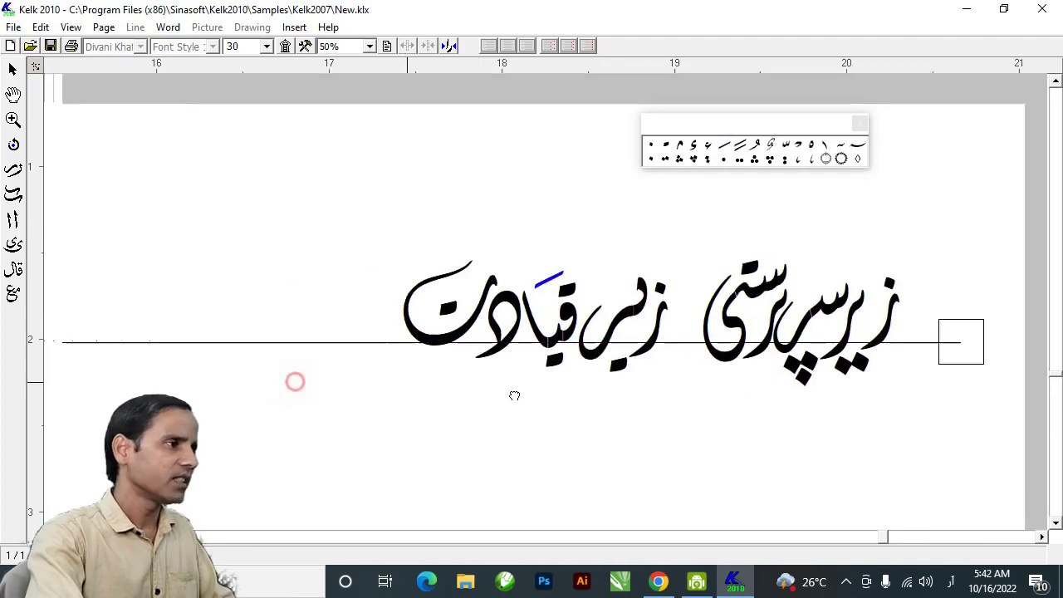
Append زیر صدارت to the line's text using the Operating System text mode and apply it
click(440, 396)
double_click(519, 340)
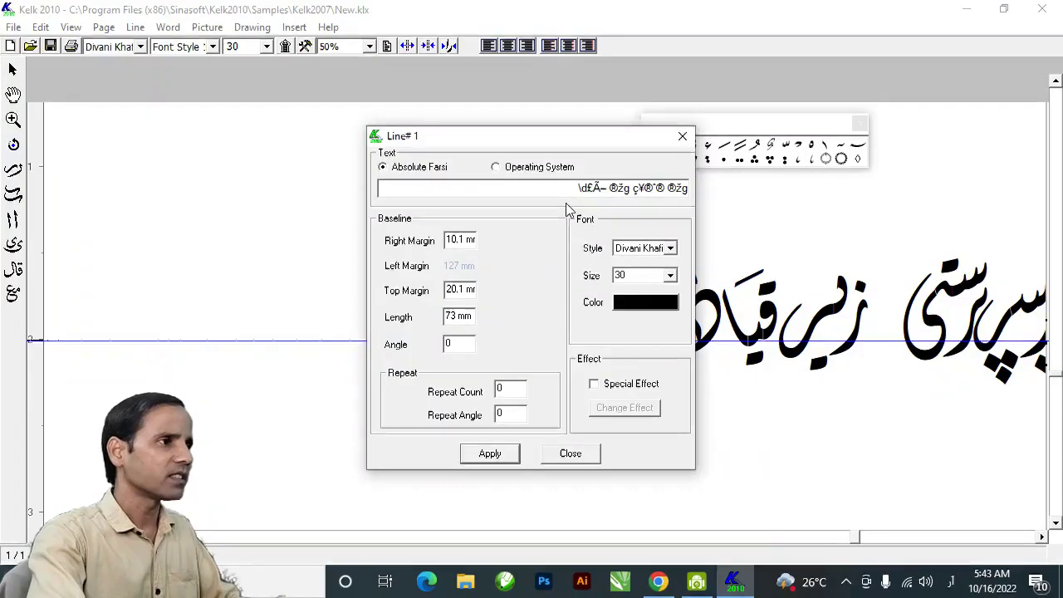
click(495, 166)
click(533, 190)
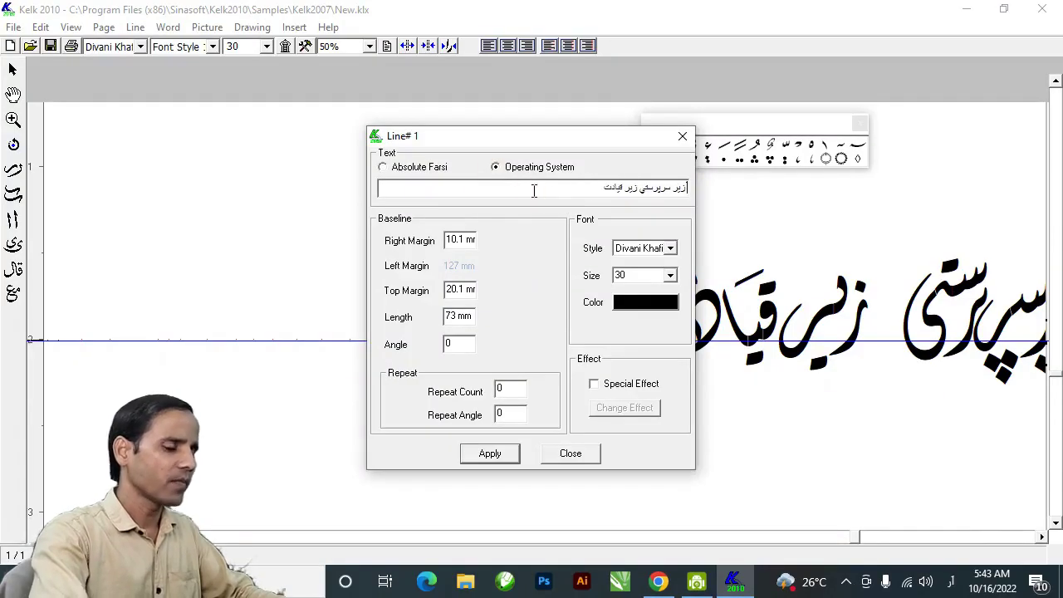
text(زیر سر)
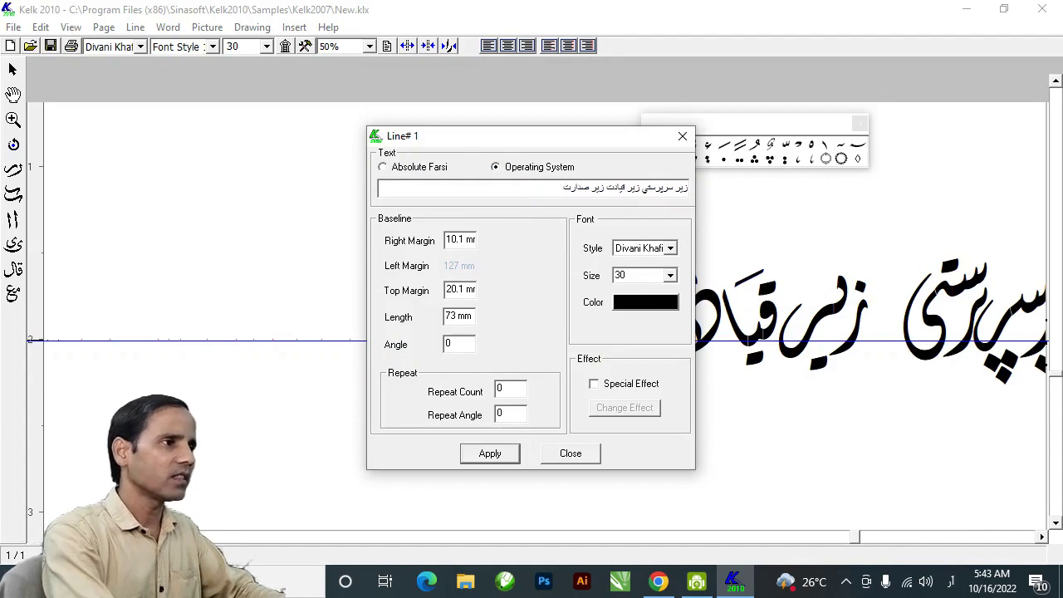
key(Return)
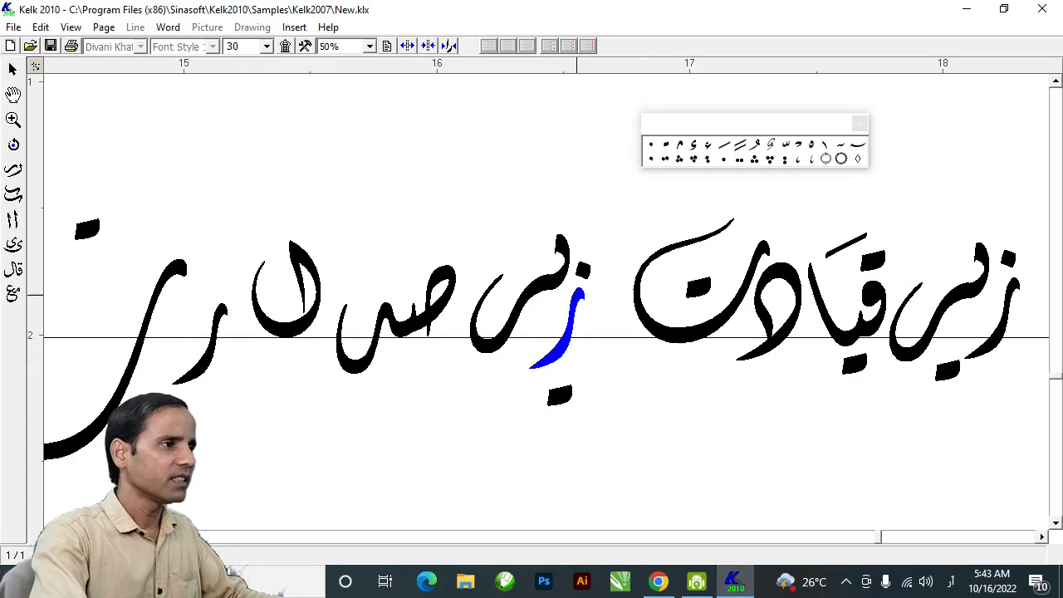
Replace the صد ligature with its second alternative shape and fit it slightly lower beside the third زیر
click(391, 315)
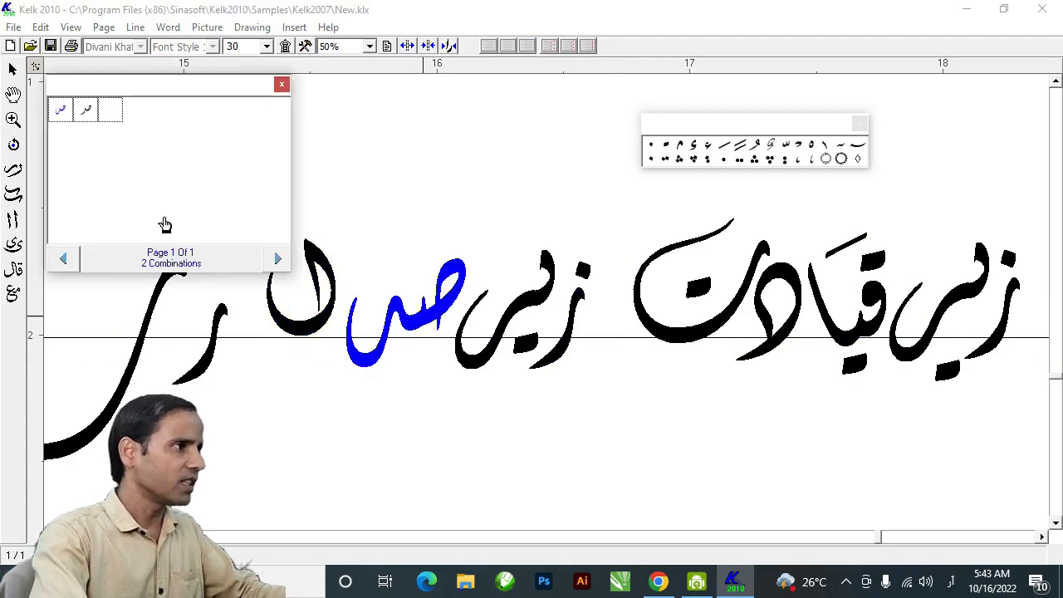
click(86, 115)
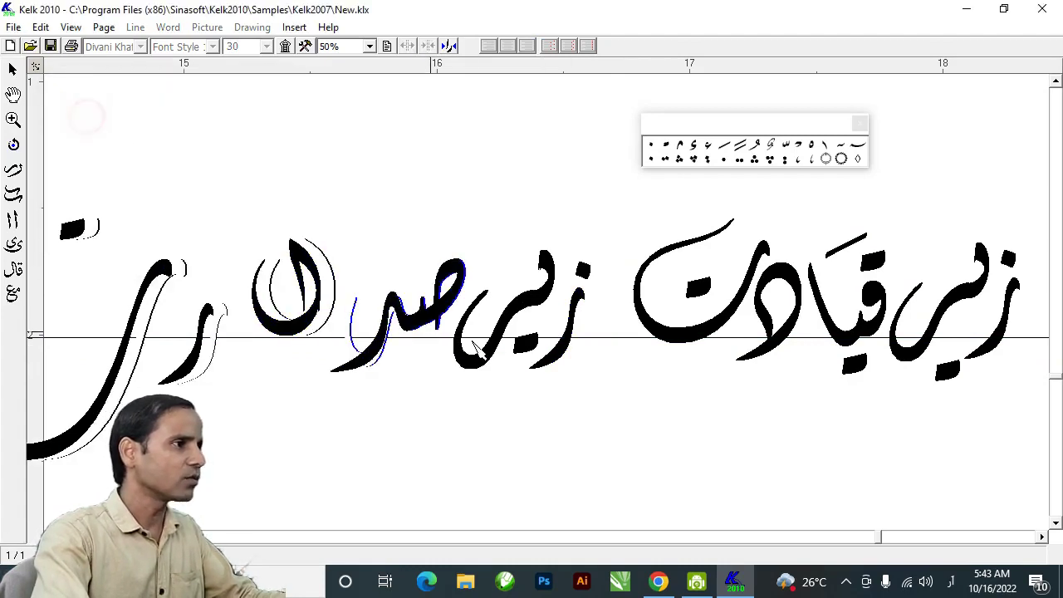
click(432, 328)
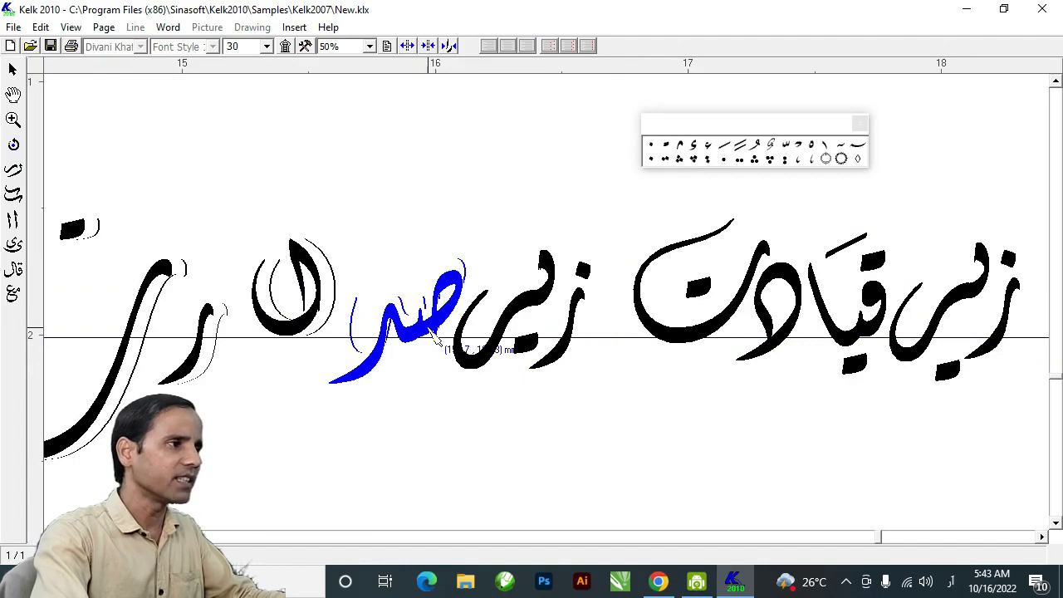
Move ا close beside صد, replace it with its fourth alternative shape, and tuck ر next to it
click(326, 274)
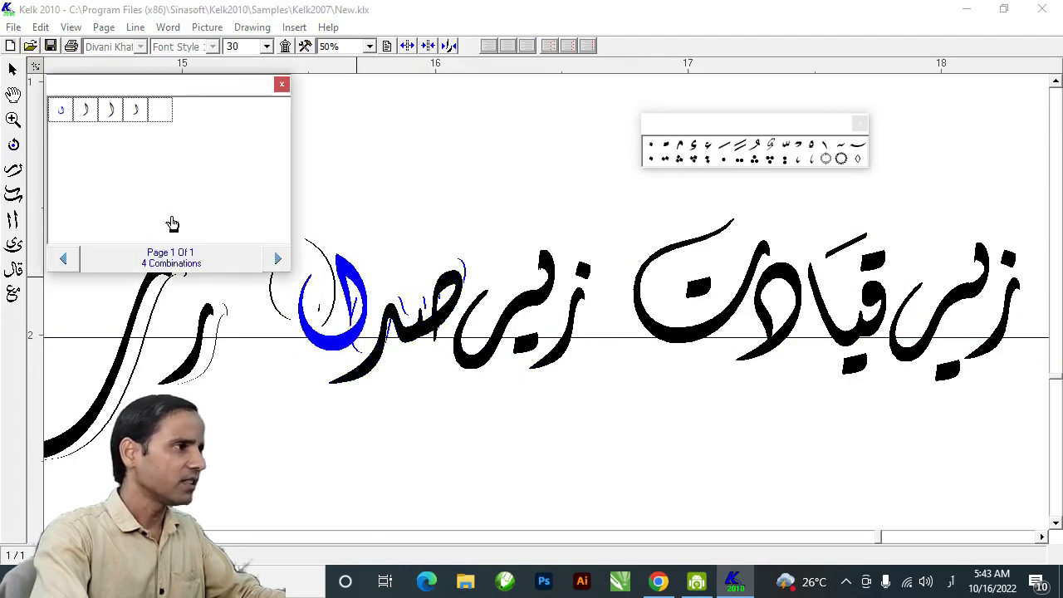
click(136, 112)
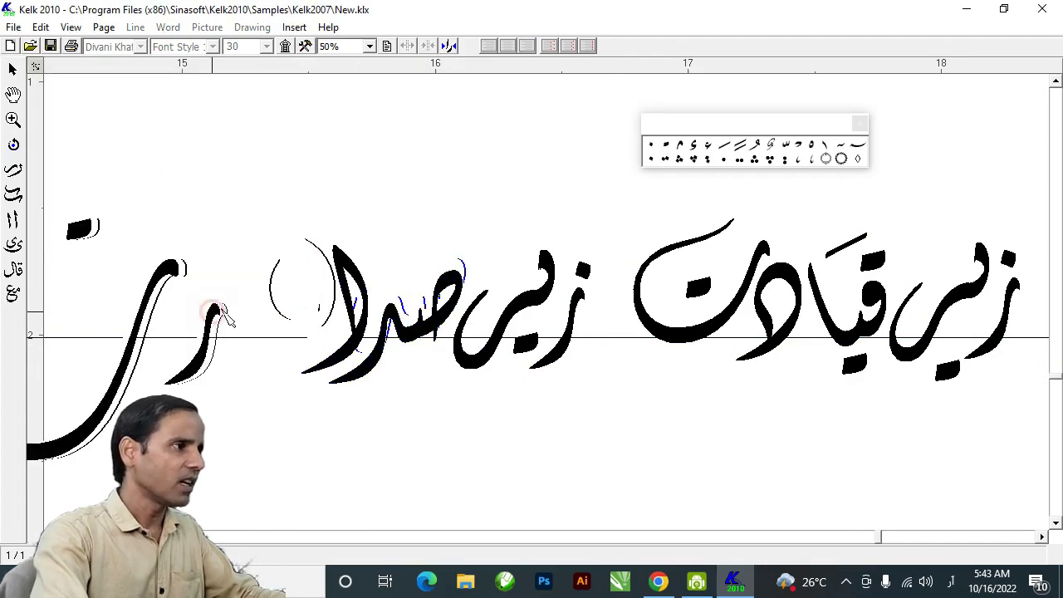
drag(215, 320, 305, 311)
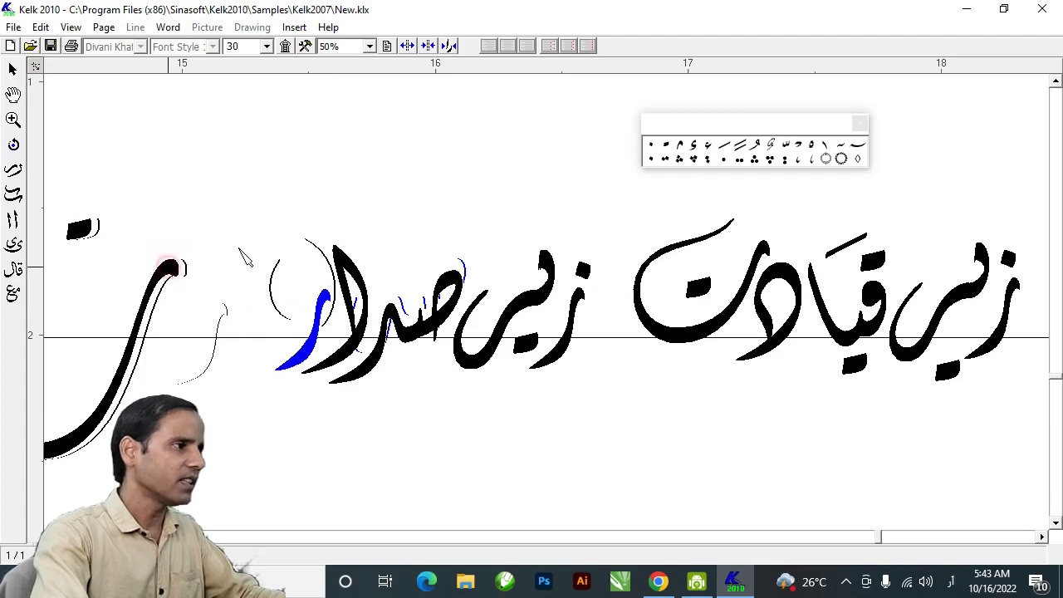
Move ت beside ر in صدارت, replace it with its compact fourth alternative shape, and place its double dots inside the bowl
drag(174, 270, 303, 226)
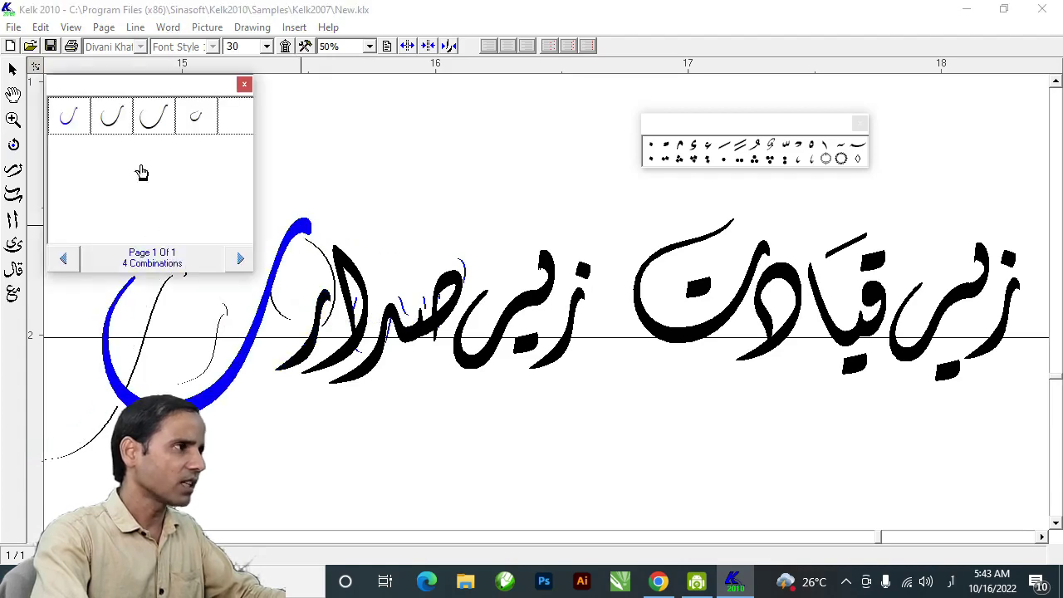
click(196, 115)
drag(314, 264, 317, 261)
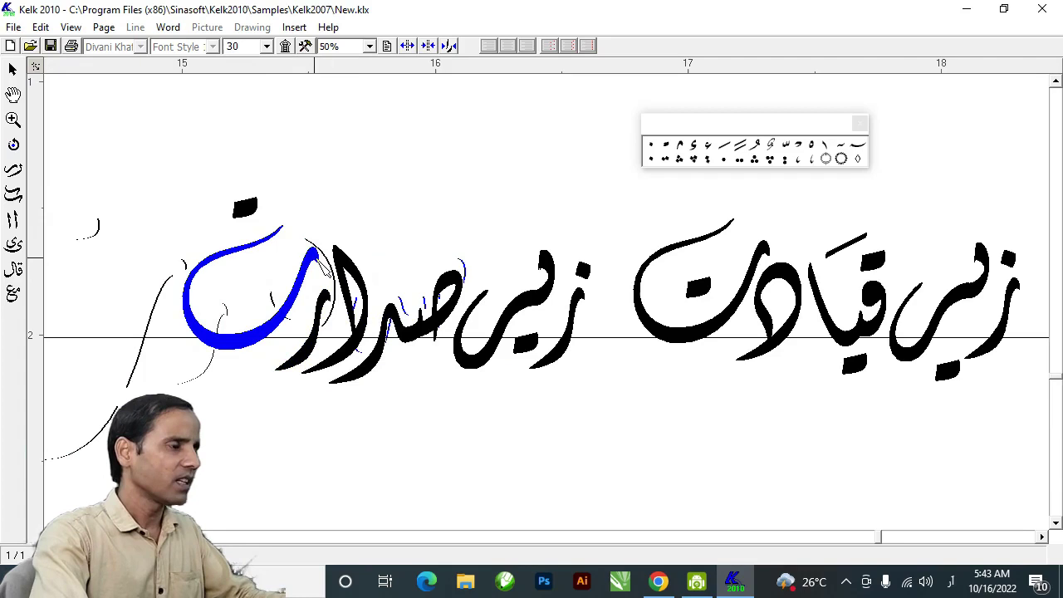
scroll(382, 276, up, 2)
drag(214, 201, 223, 290)
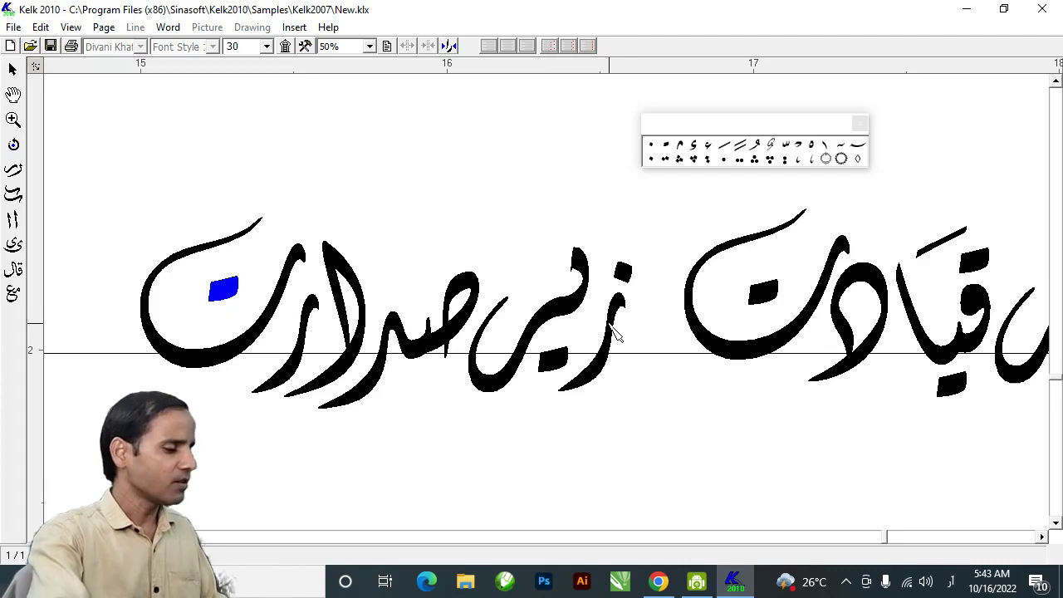
scroll(613, 333, down, 3)
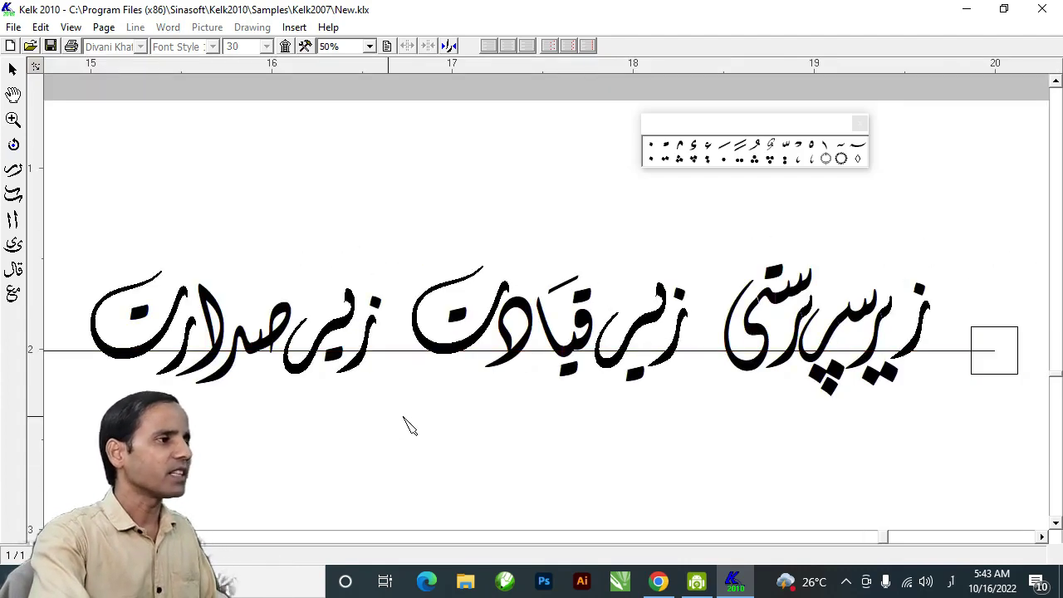